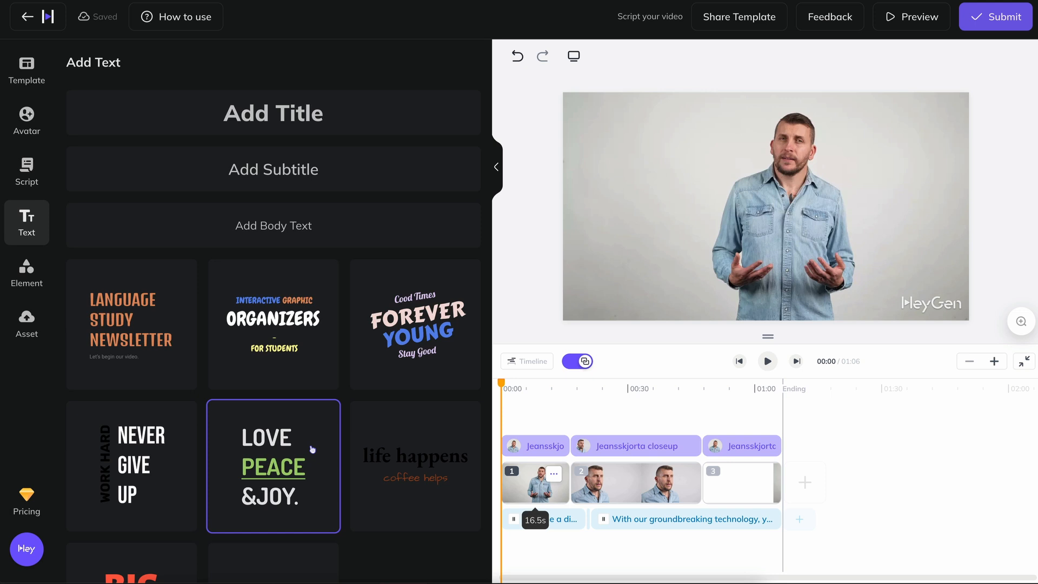
Add the "WORK HARD NEVER GIVE UP" text template to the first scene and place it in the frame's upper-left area.
left_click(156, 462)
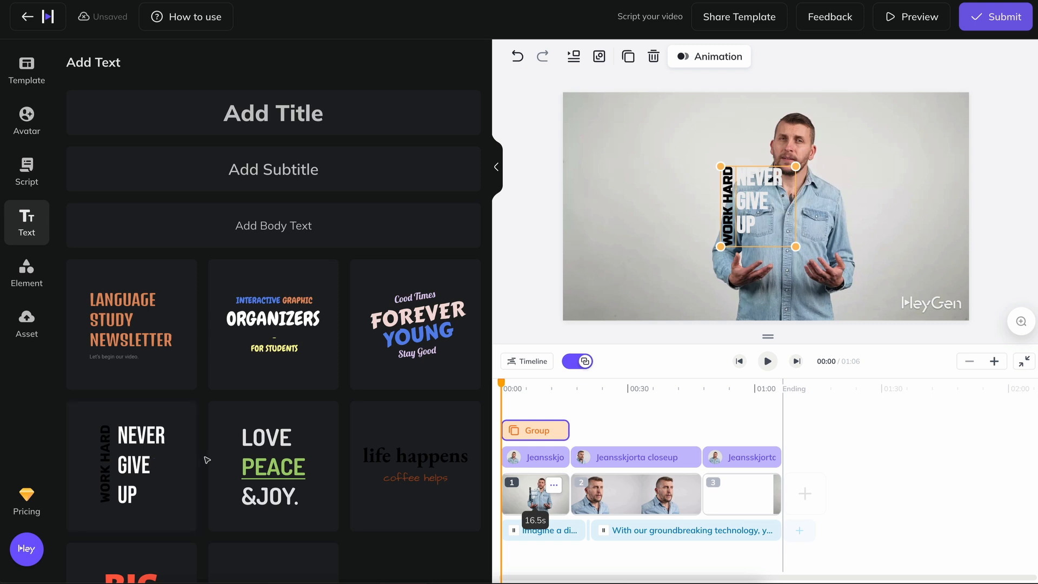
left_click_drag(748, 195, 745, 196)
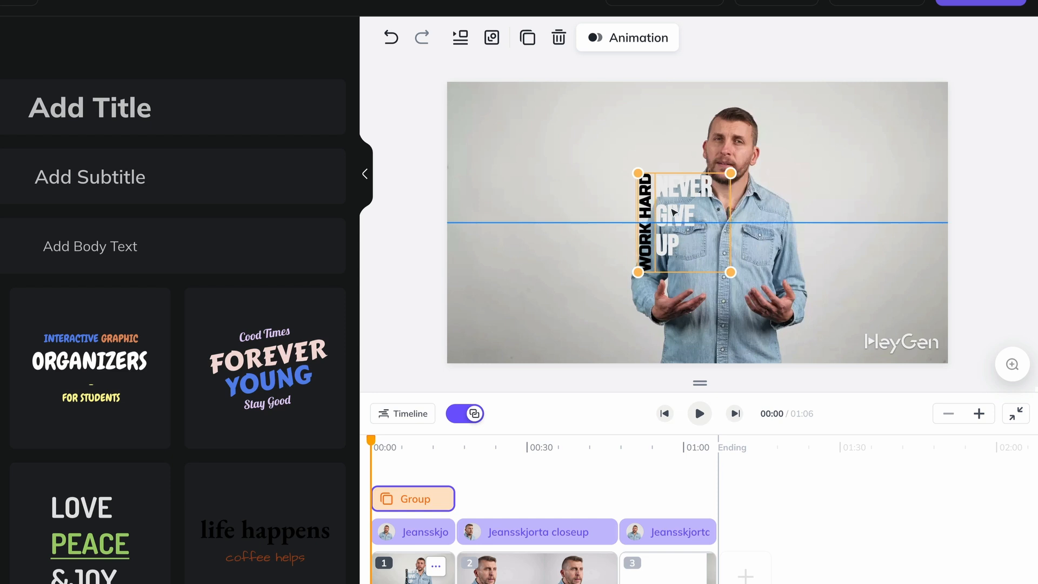
left_click_drag(674, 213, 509, 142)
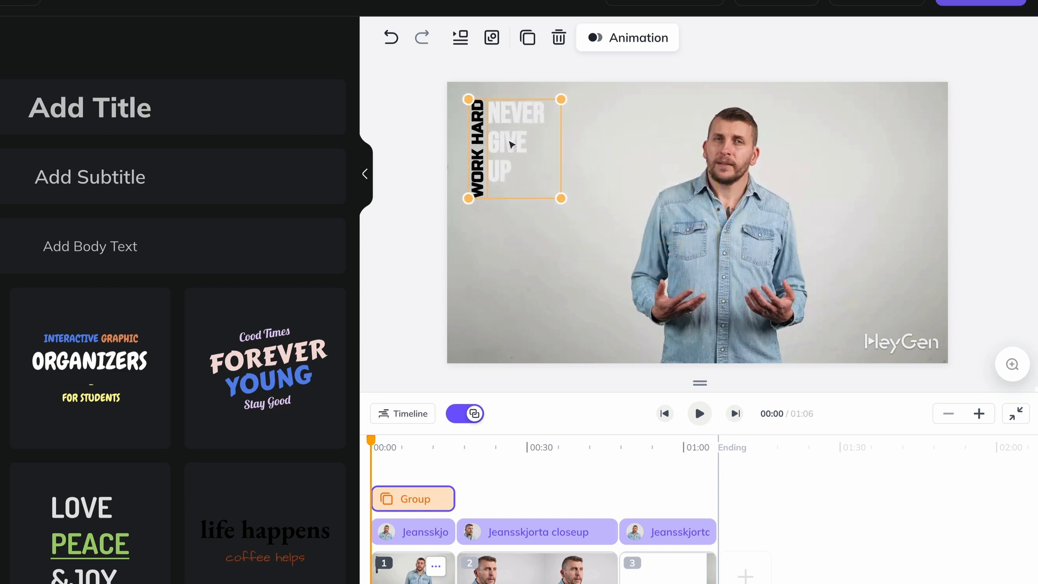
left_click(516, 263)
left_click(420, 254)
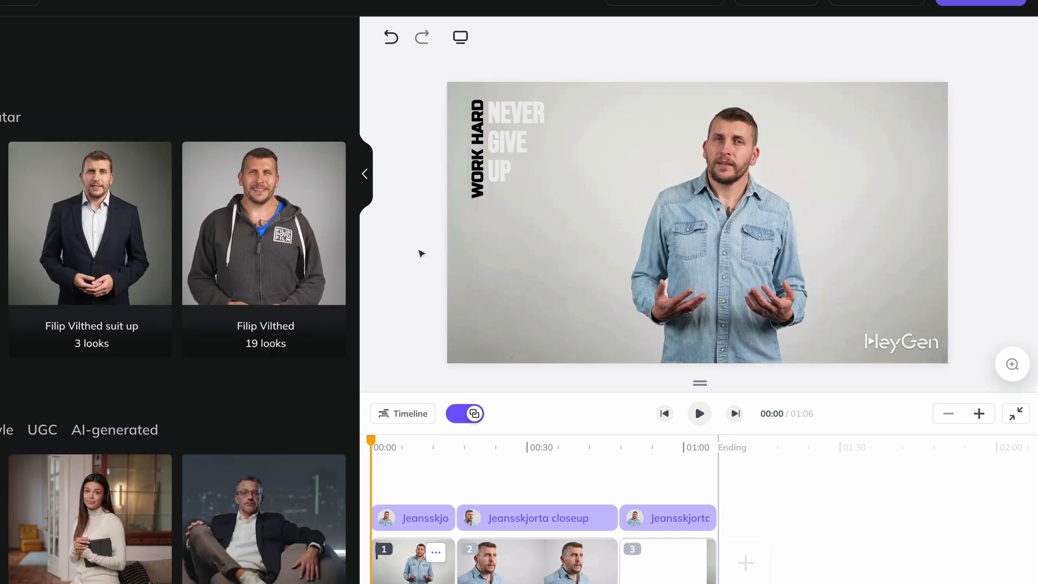
Replace the vertical "WORK HARD" text with the presenter's full name and lengthen its text box to fit one line.
left_click(478, 192)
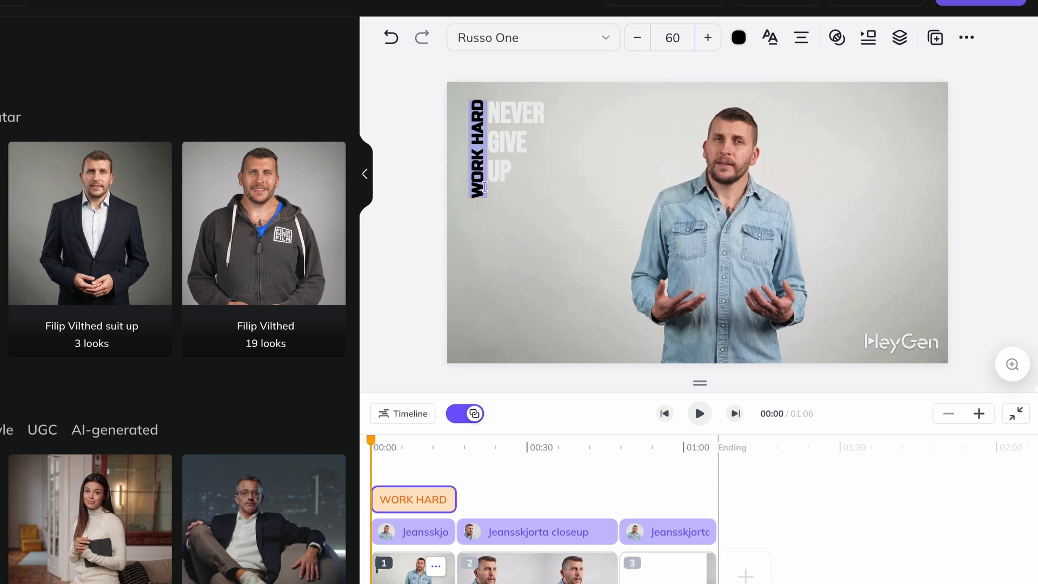
type("FILIP")
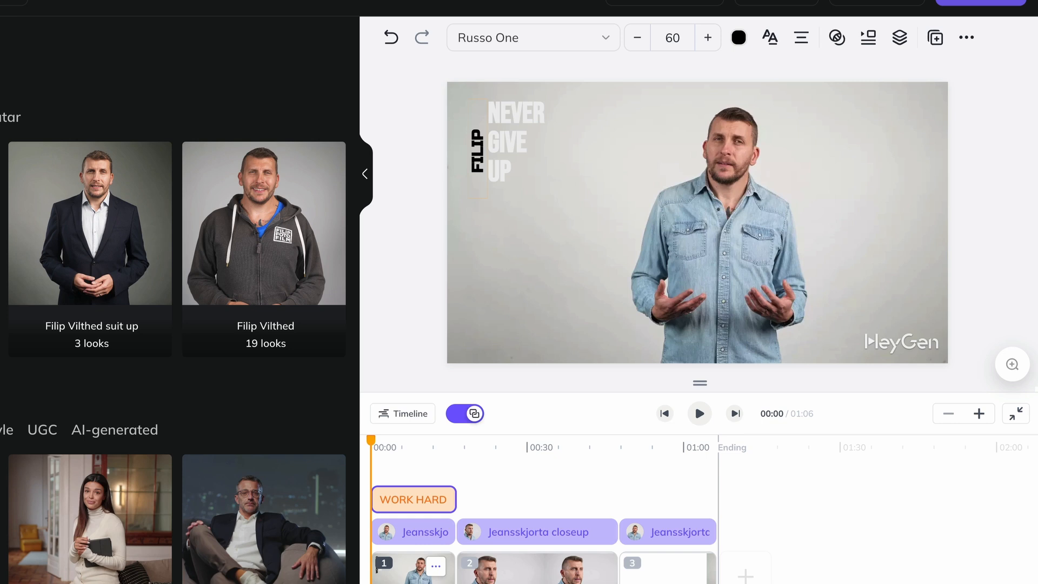
type(" VILTHED")
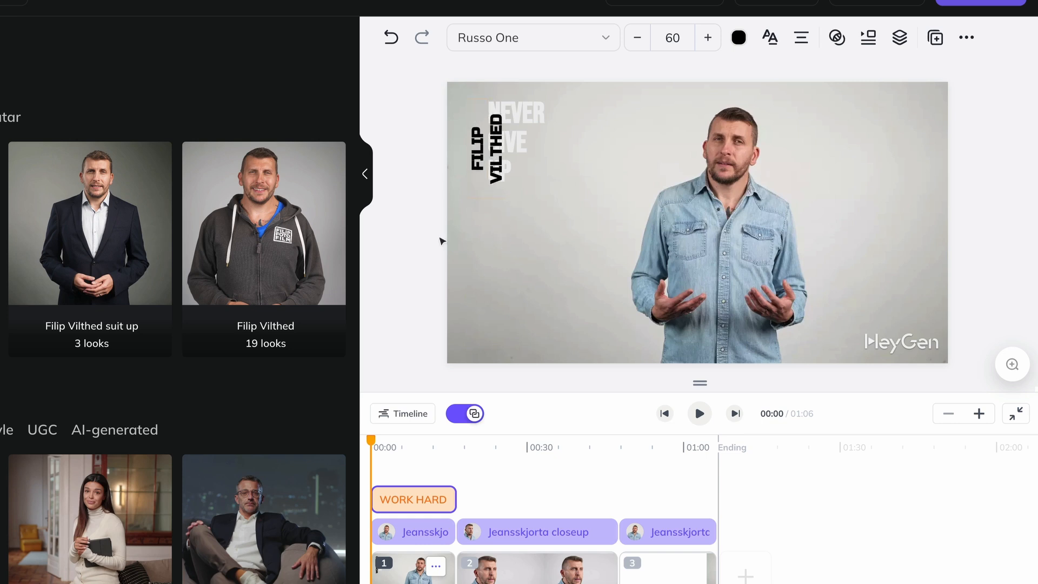
left_click(484, 159)
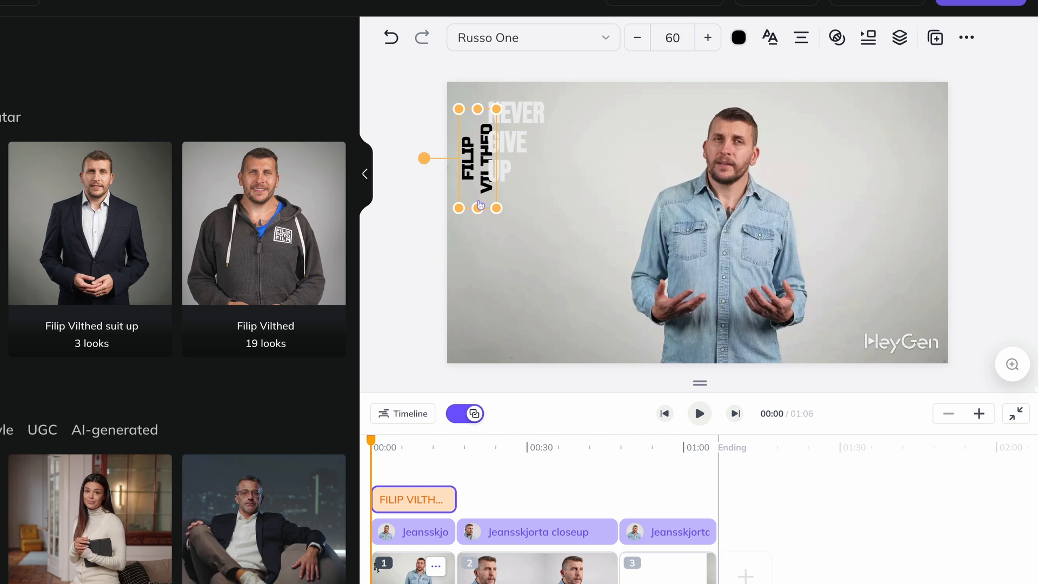
left_click_drag(476, 206, 478, 226)
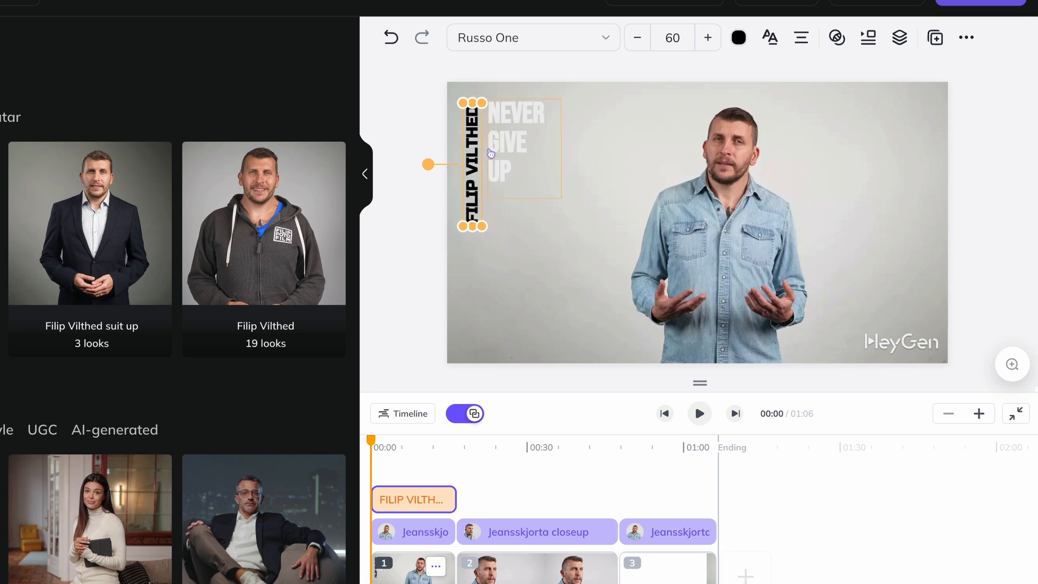
Replace the "NEVER GIVE UP" text with "HELPS YOU CREATE AN AVATAR".
double_click(507, 149)
double_click(507, 147)
left_click_drag(490, 111, 538, 176)
type("HELPS")
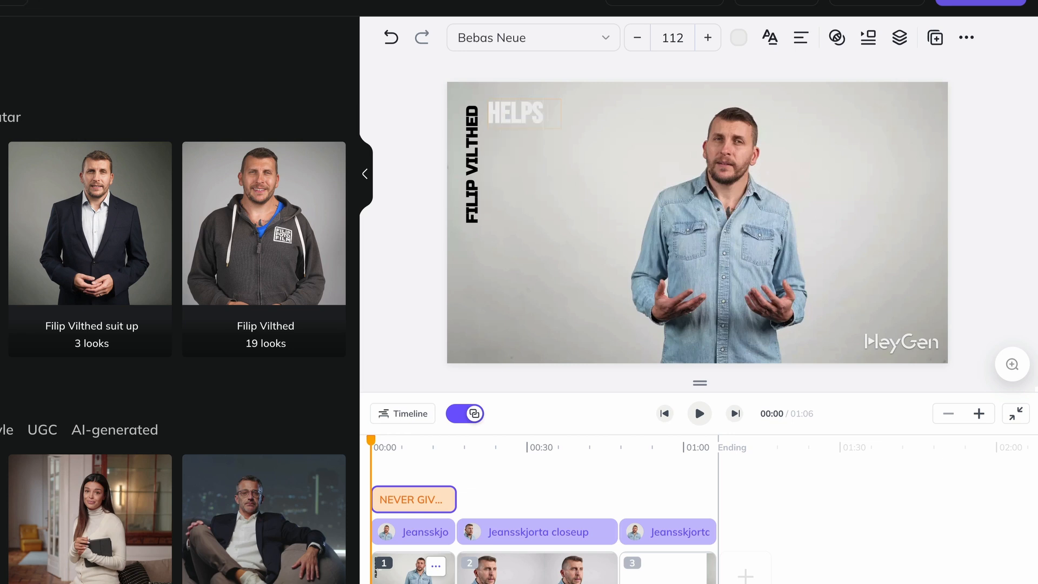
type(" YOU CREATE AN A")
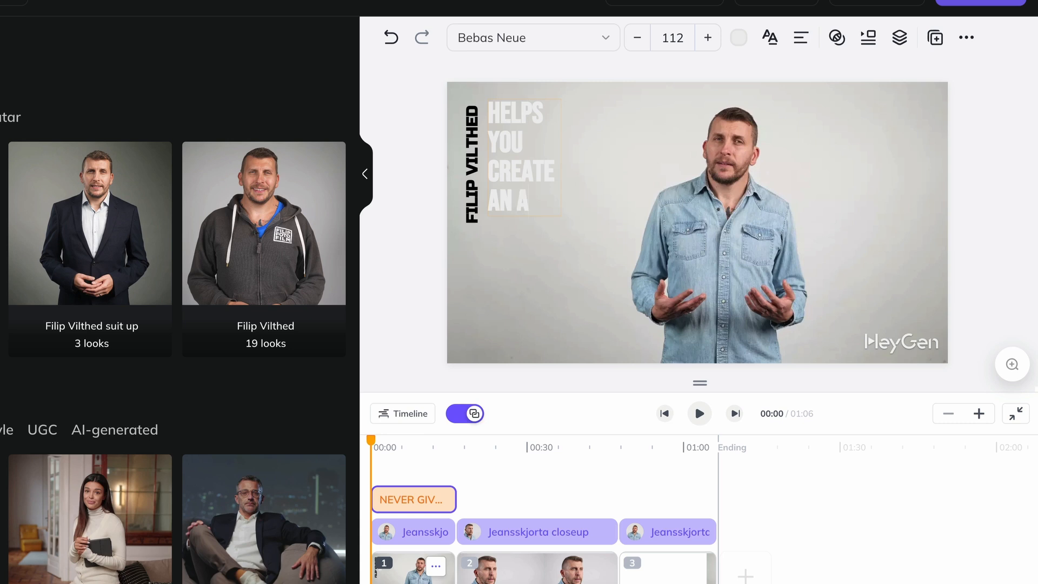
type("VATAR")
Scale the vertical name to font size 73 and the "HELPS YOU CREATE AN AVATAR" text to size 109.
left_click(473, 219)
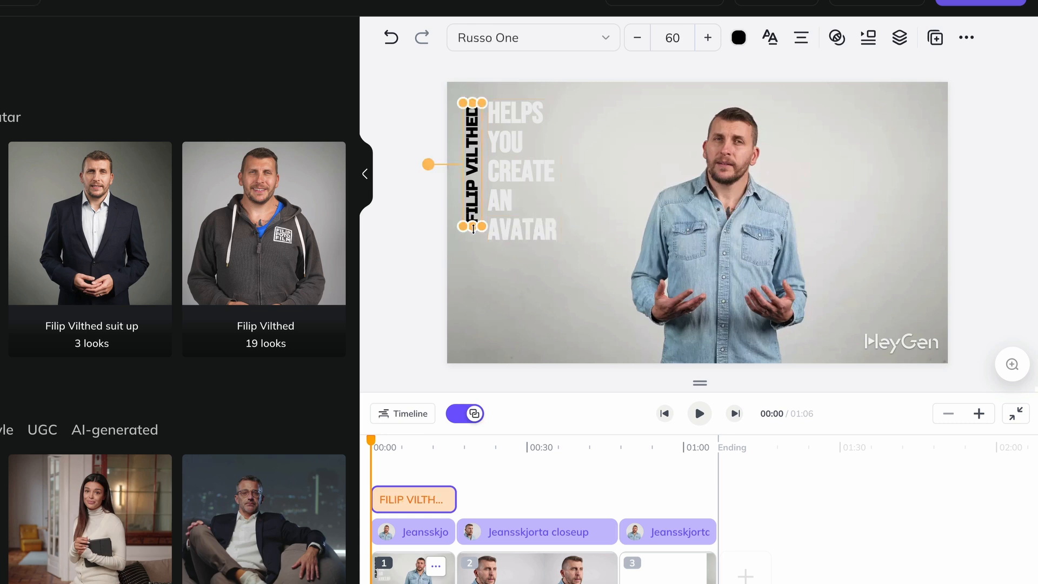
left_click_drag(481, 224, 485, 249)
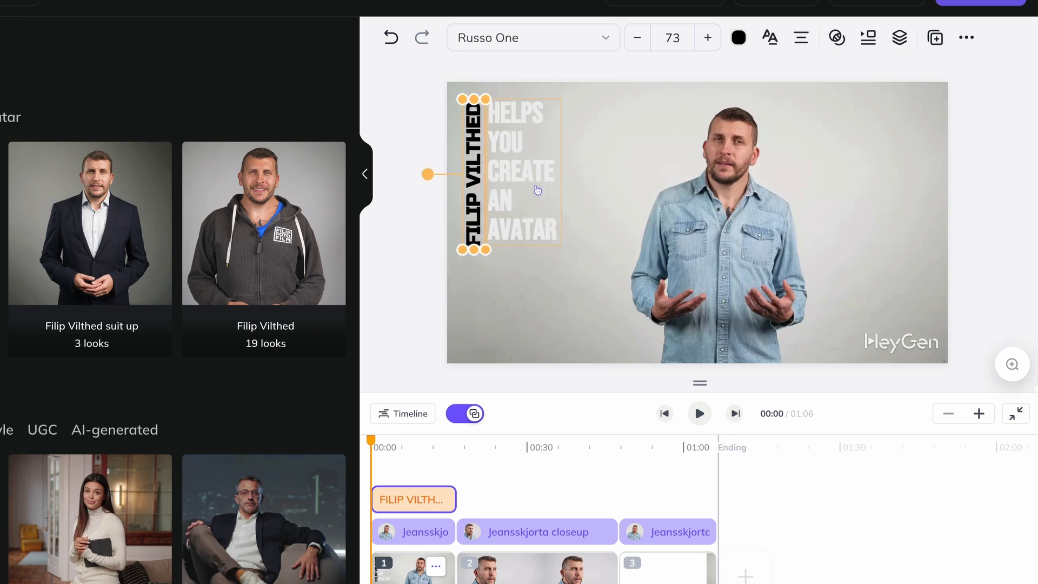
left_click(559, 104)
left_click_drag(559, 102, 573, 115)
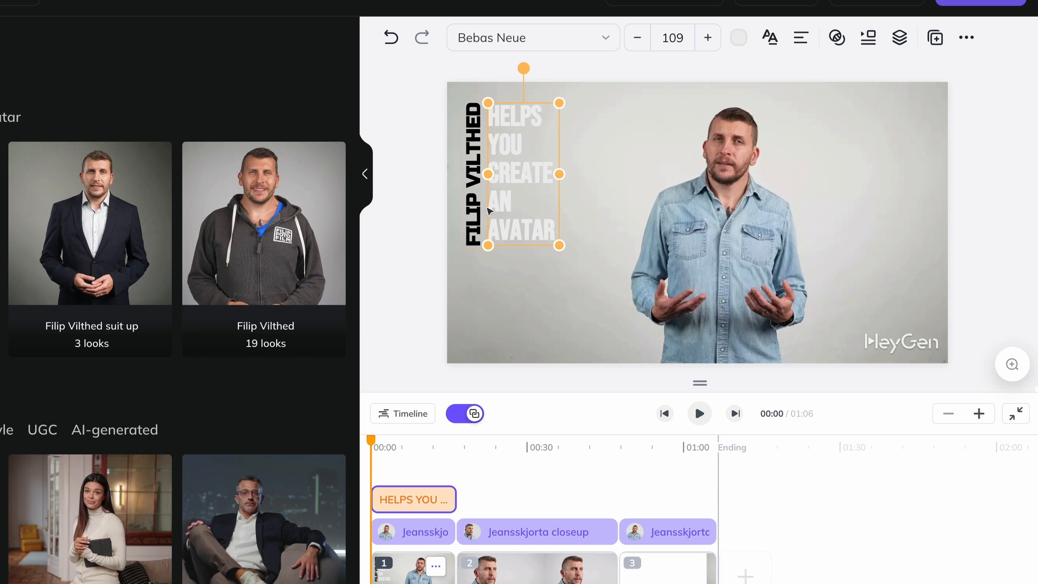
left_click(427, 287)
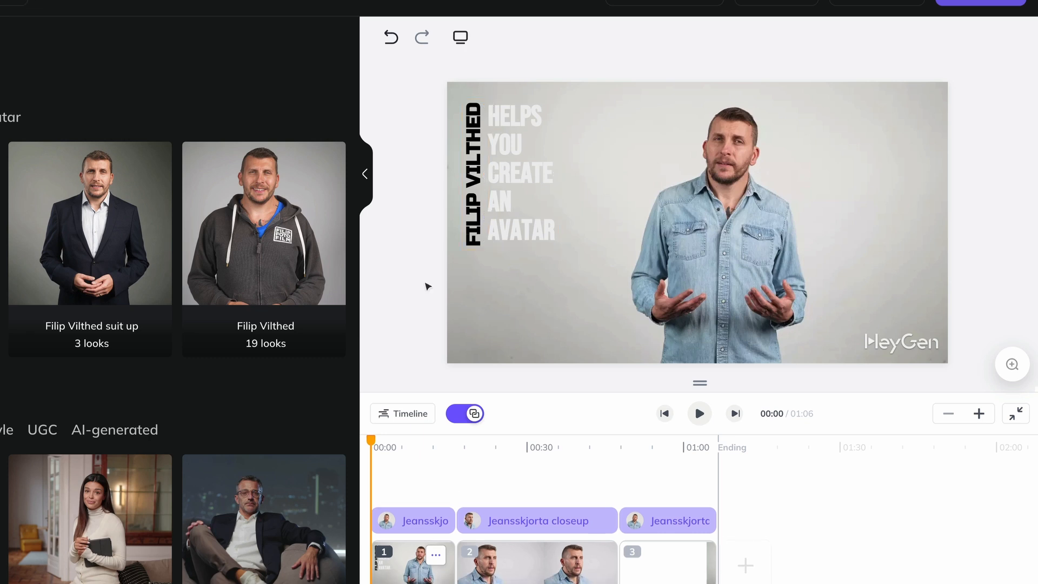
Group the vertical name and the "HELPS YOU CREATE AN AVATAR" text.
left_click(509, 234)
left_click(477, 228, "shift")
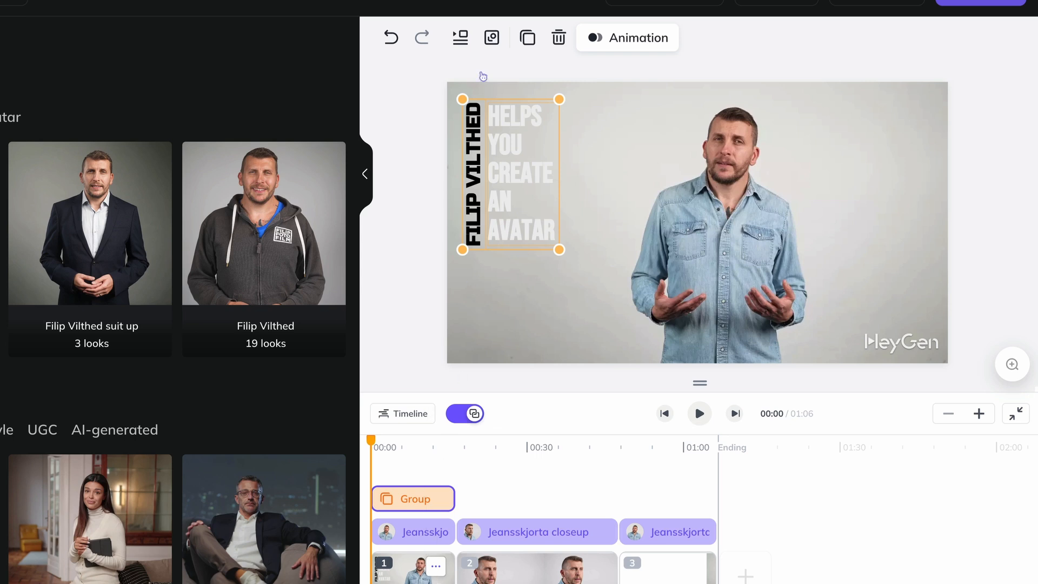
left_click(491, 39)
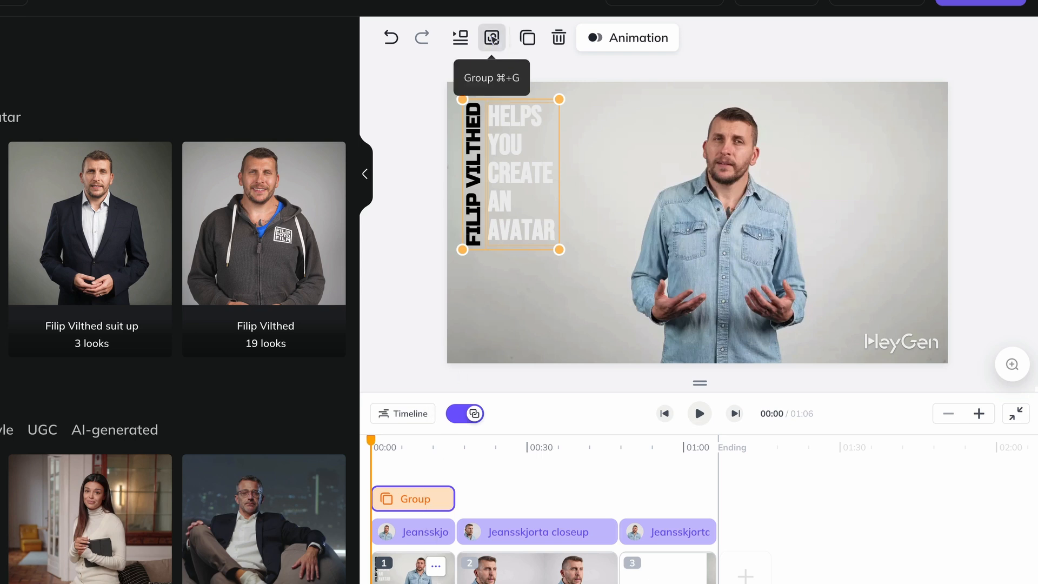
Enlarge the text group and position it in the upper-left corner of the video frame, beside the avatar.
left_click_drag(561, 98, 572, 119)
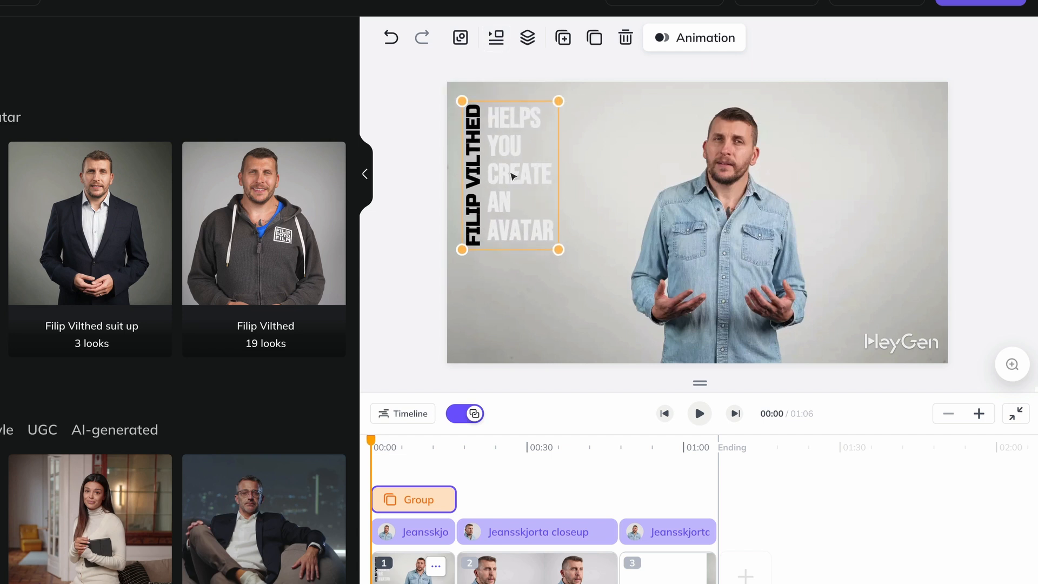
left_click_drag(512, 176, 566, 173)
left_click_drag(508, 249, 495, 269)
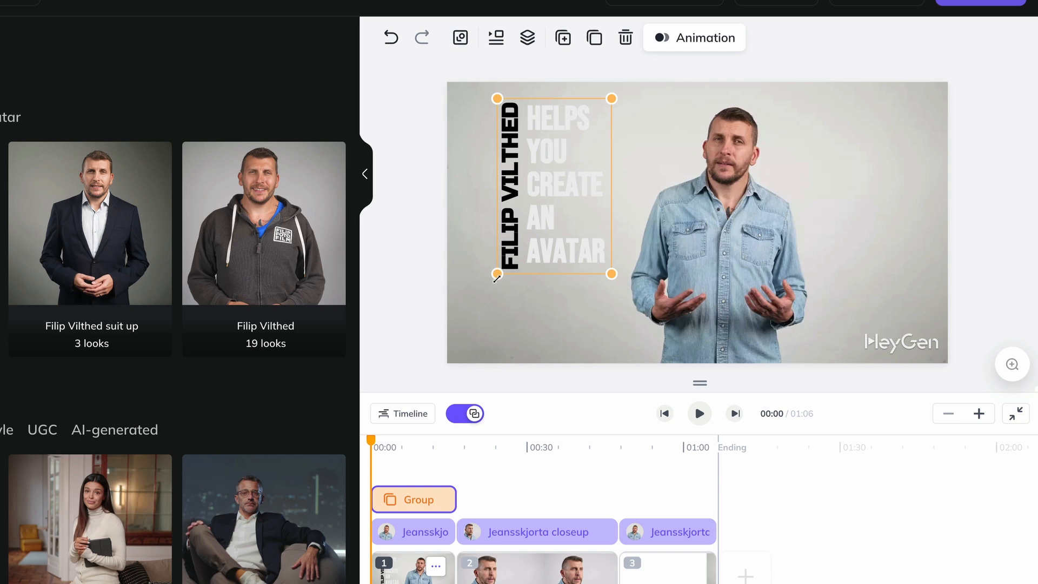
left_click_drag(578, 162, 534, 159)
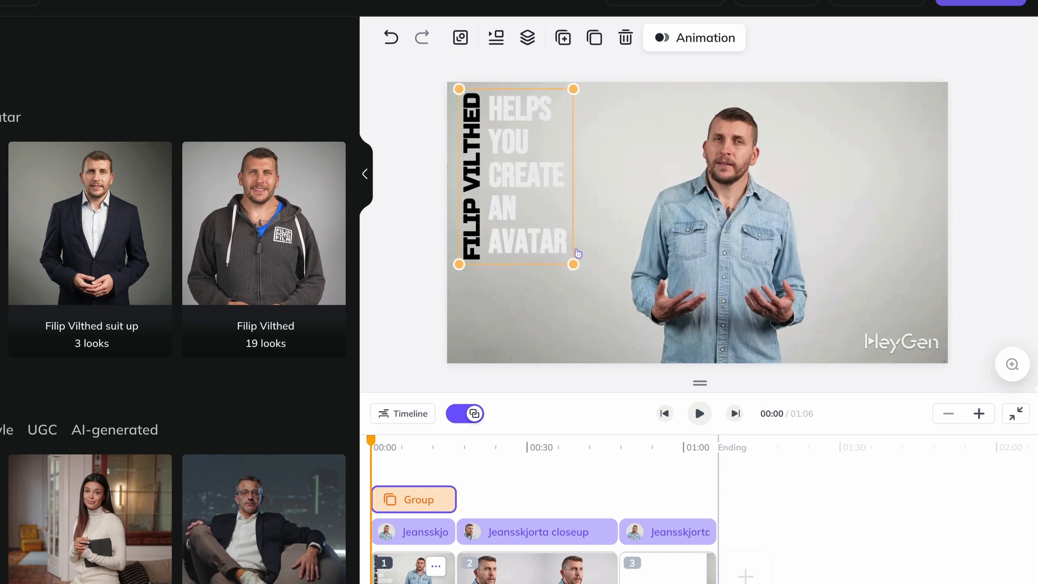
left_click_drag(571, 263, 574, 294)
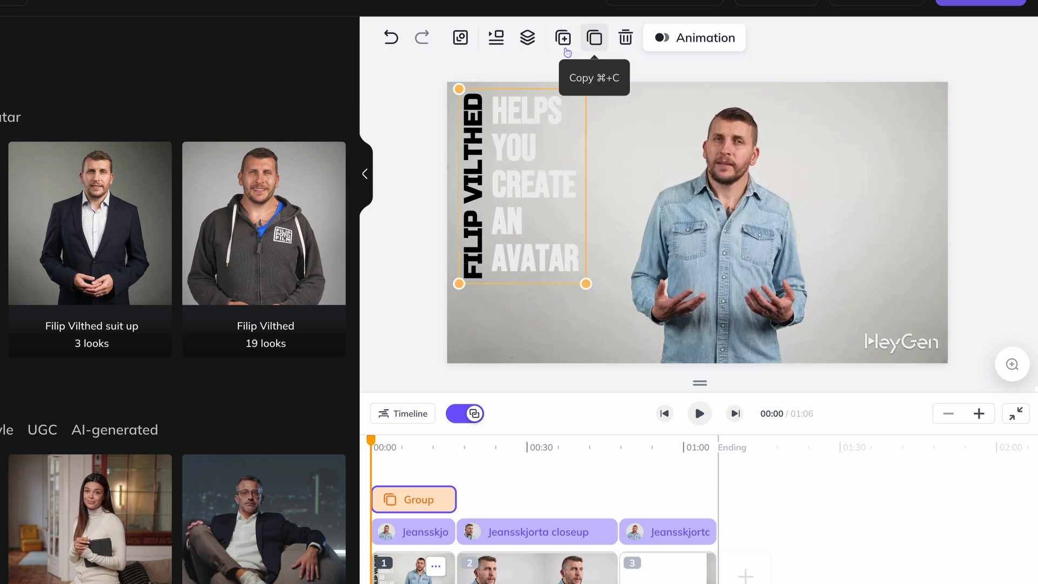
Ungroup the texts and recolour "HELPS YOU CREATE AN AVATAR" to #87A0AC, sampled from the avatar's denim shirt.
left_click(468, 43)
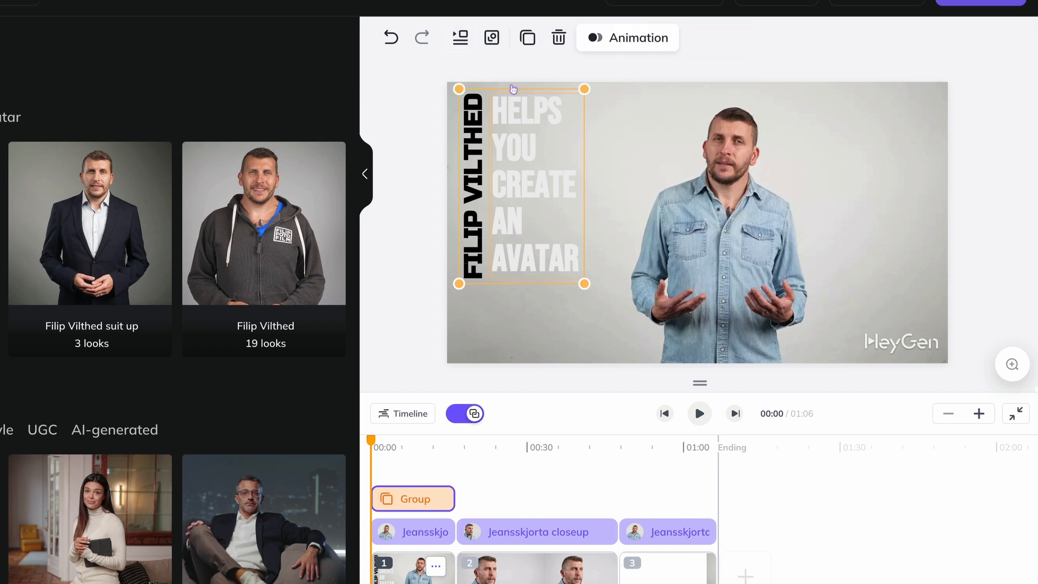
left_click(578, 99)
triple_click(577, 99)
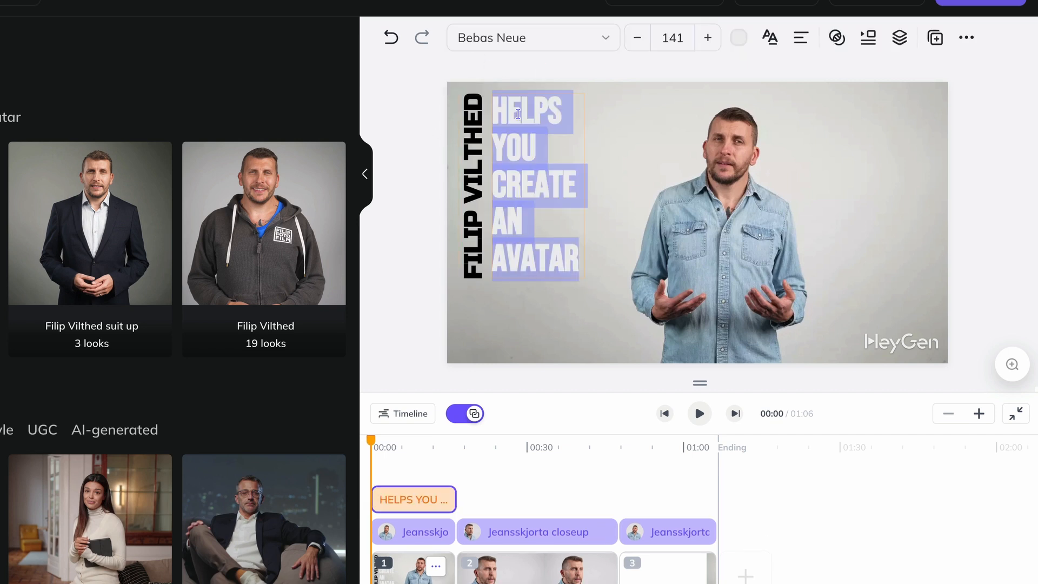
left_click(739, 38)
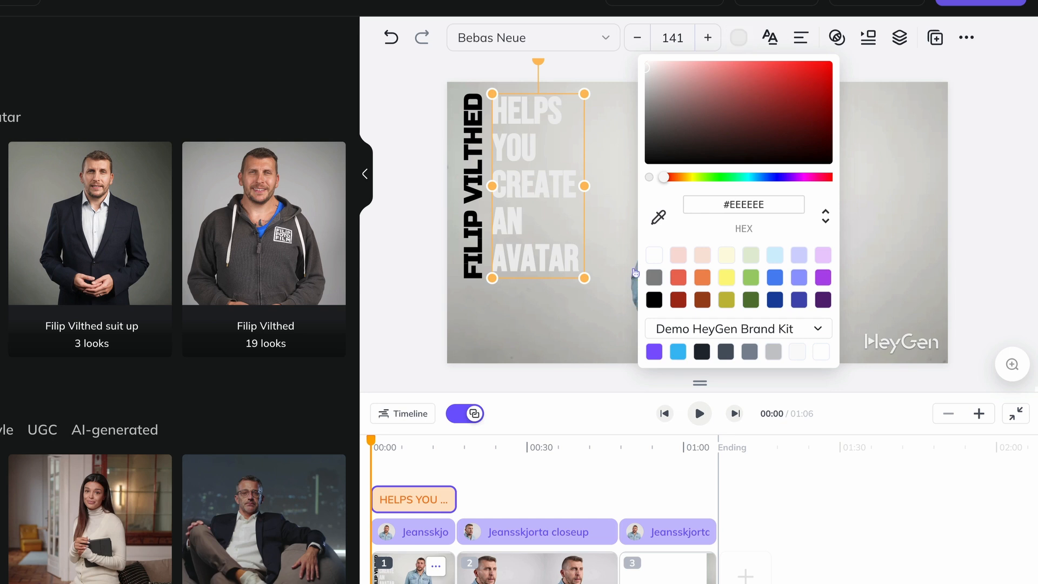
left_click(659, 217)
left_click(637, 283)
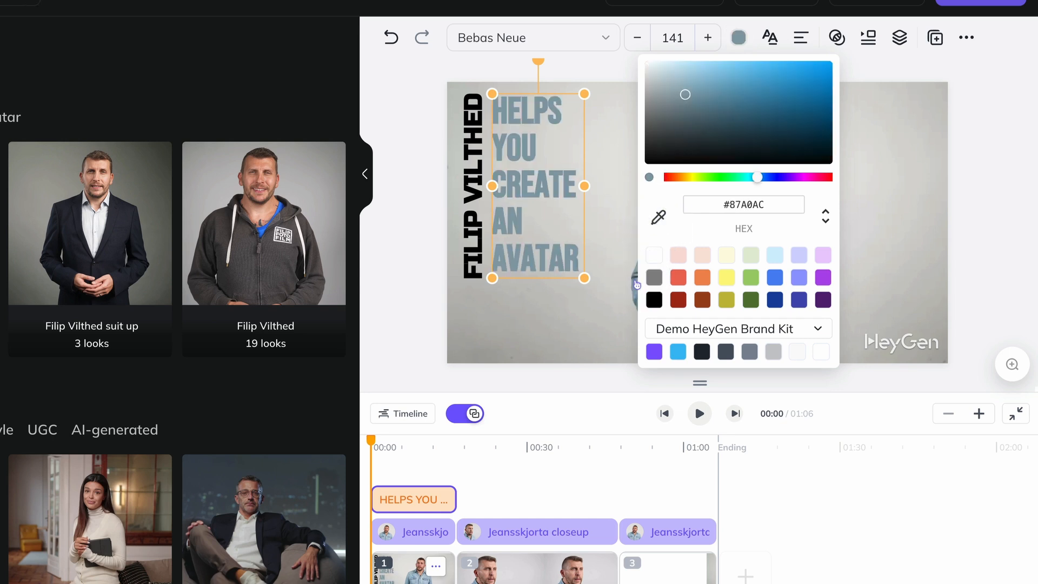
left_click(737, 39)
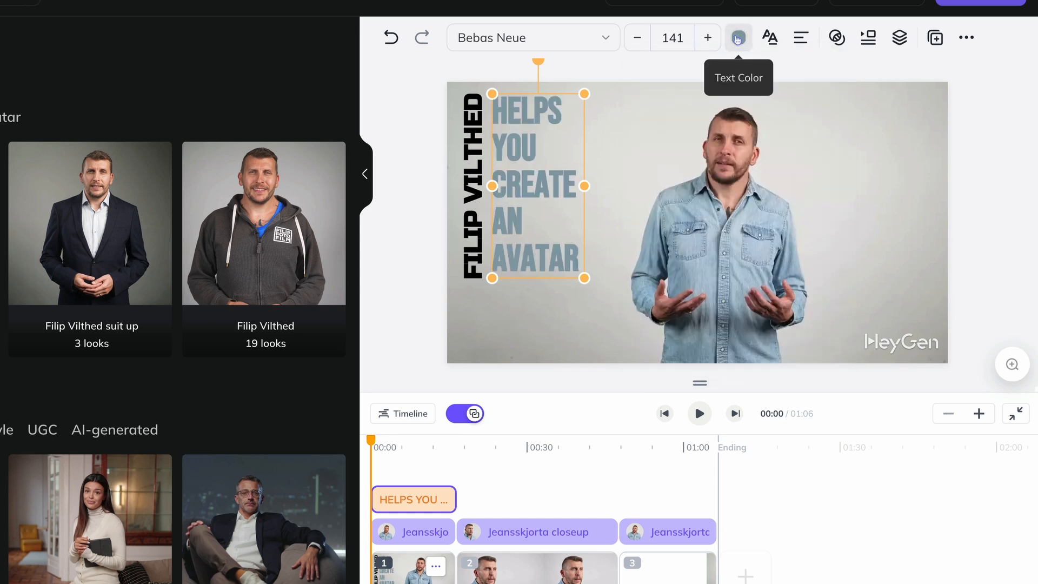
Regroup the two texts and set the group's animation to Right on enter and Left on leave.
left_click(474, 165, "shift")
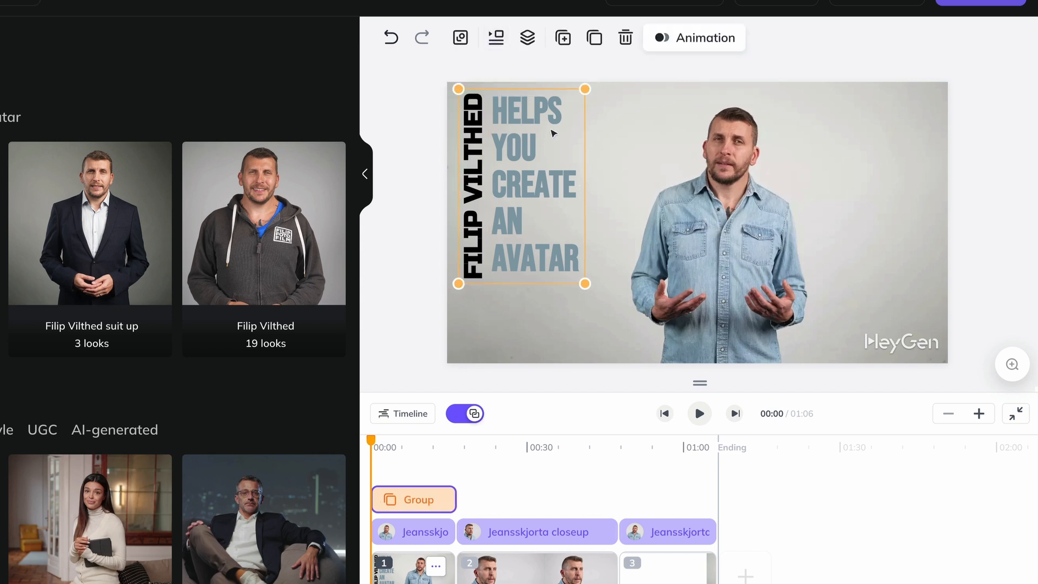
left_click(705, 44)
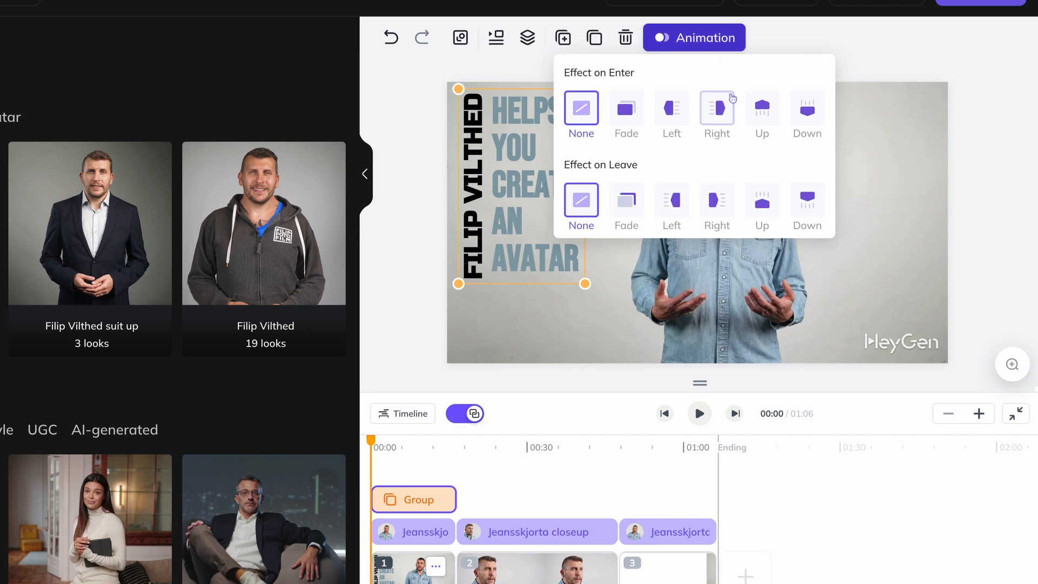
left_click(724, 110)
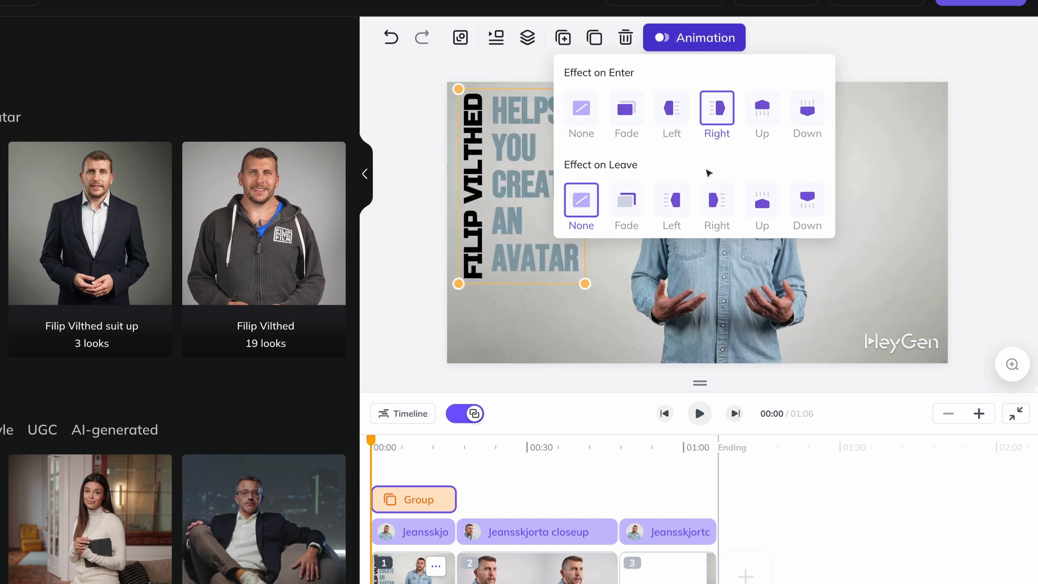
left_click(676, 211)
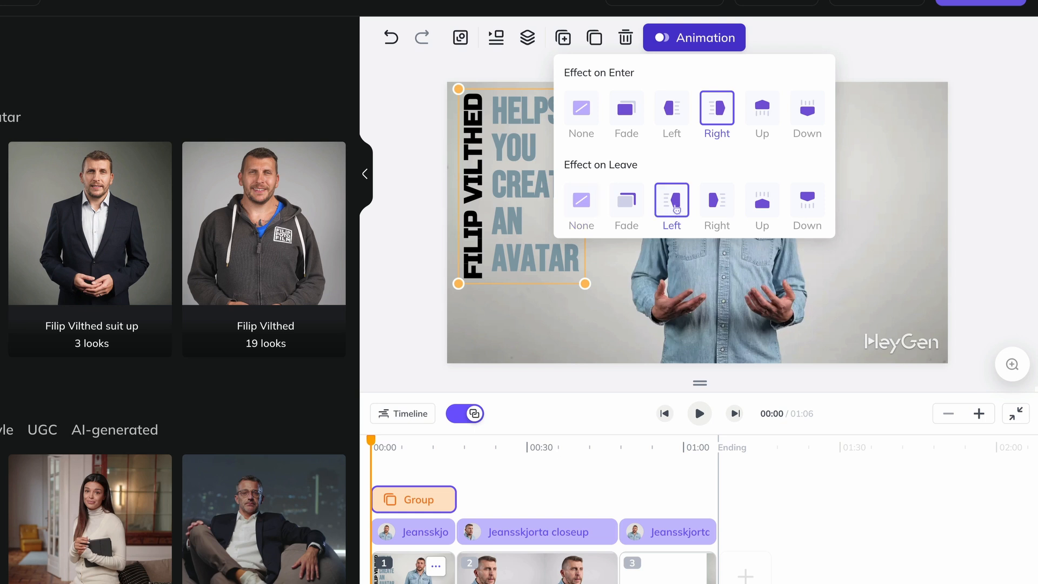
left_click(513, 418)
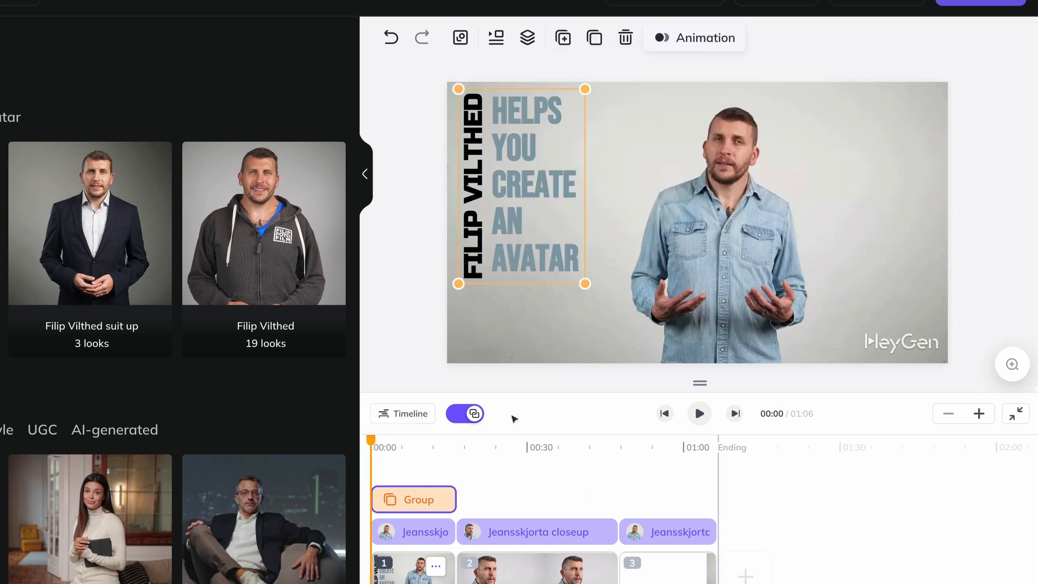
Play the start of the video to preview the text group's animation.
left_click(700, 414)
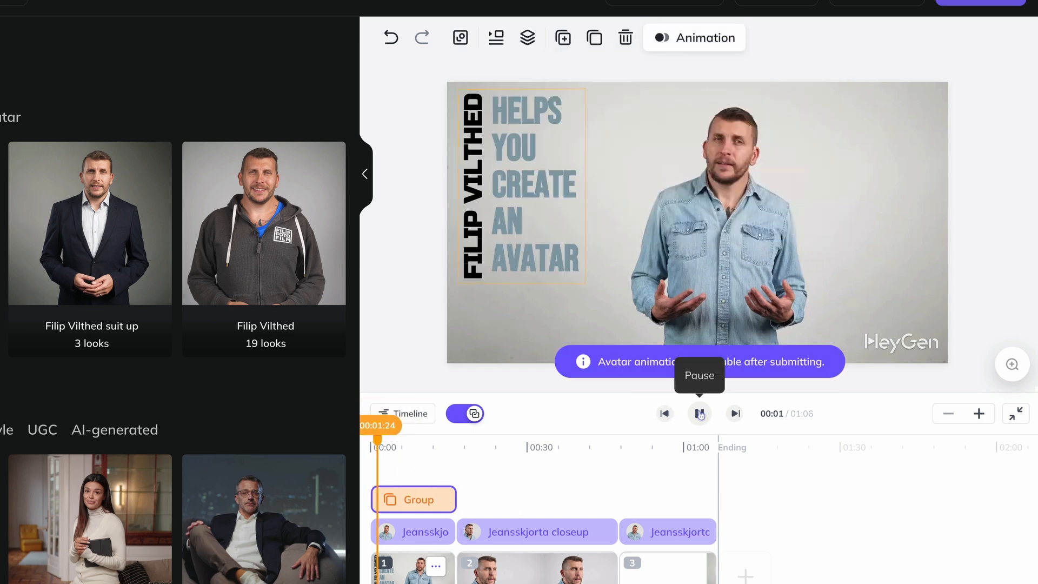
left_click(700, 414)
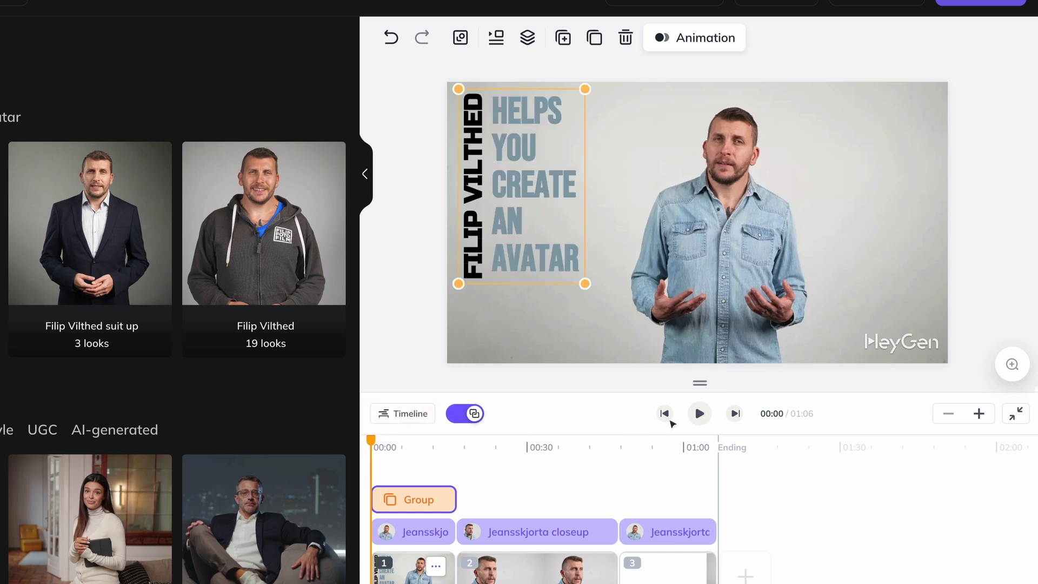
left_click(699, 413)
left_click(699, 416)
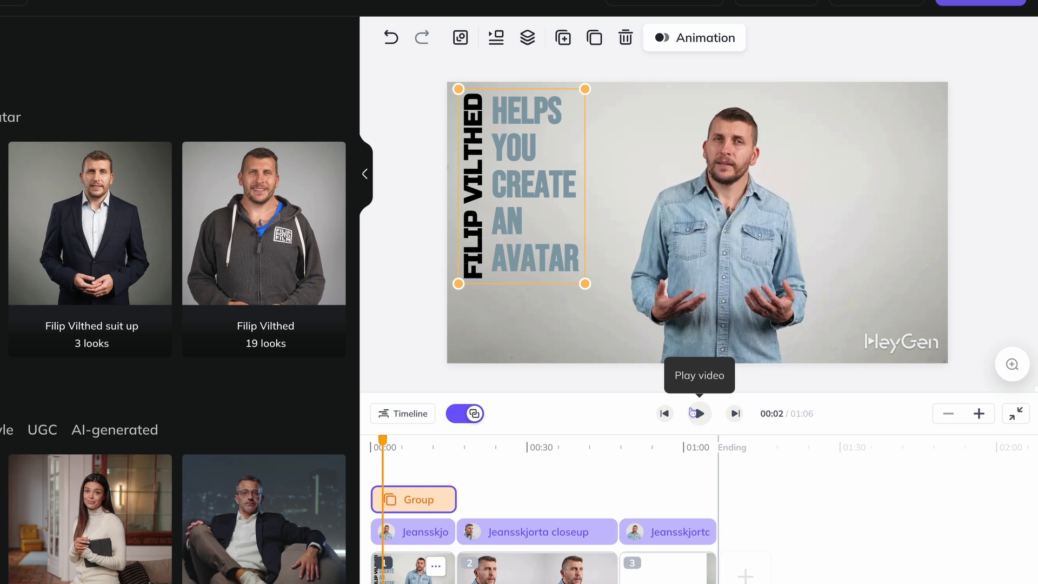
Shorten the text group's clip on the timeline so it ends at about 5 seconds, and play the scene from the start.
mouse_move(436, 507)
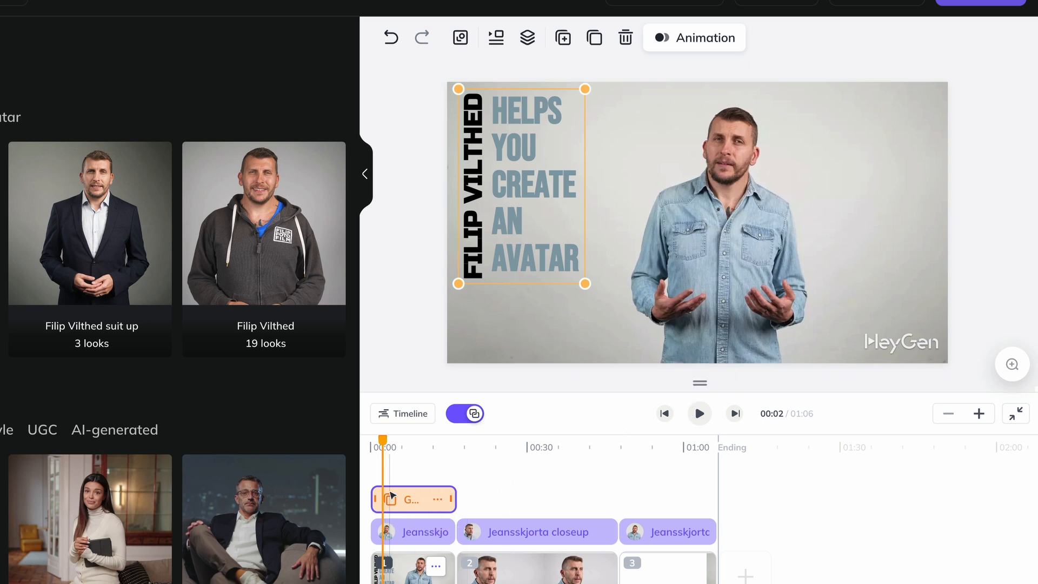
left_click_drag(382, 443, 395, 444)
left_click(411, 500)
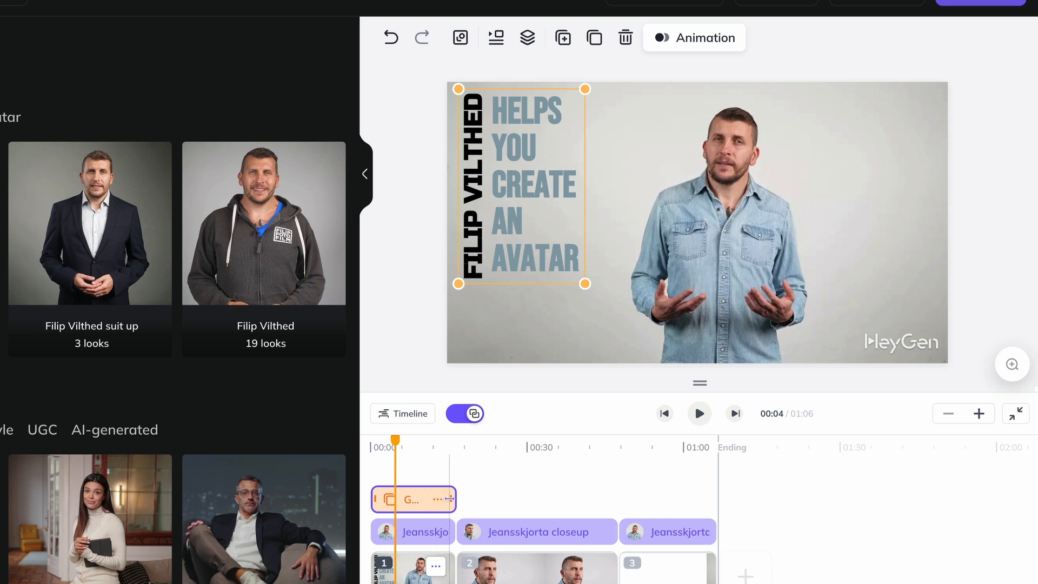
left_click_drag(449, 499, 409, 512)
left_click_drag(395, 443, 396, 444)
left_click(978, 412)
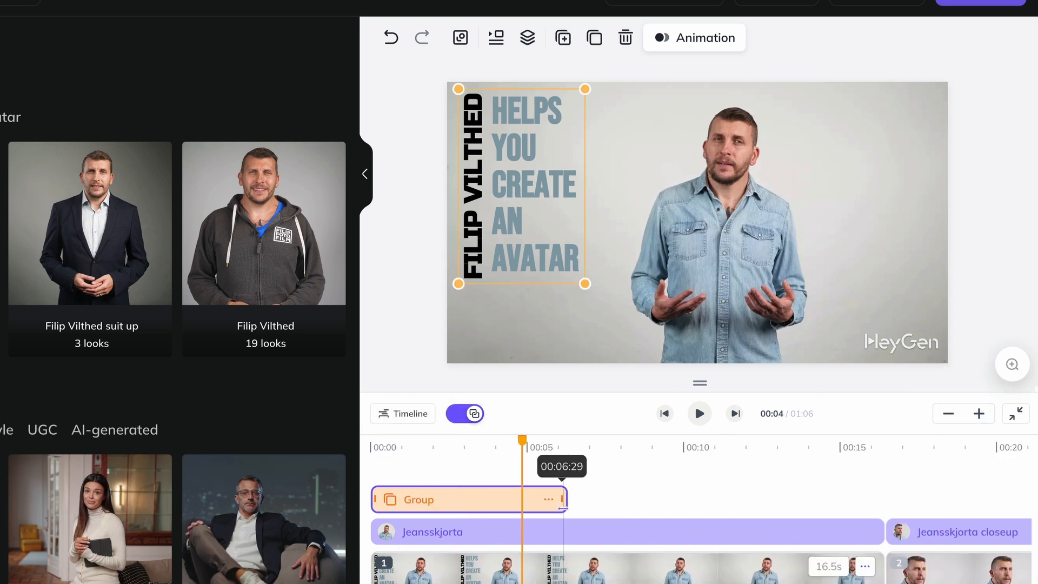
left_click_drag(542, 517, 533, 513)
left_click_drag(454, 449, 343, 480)
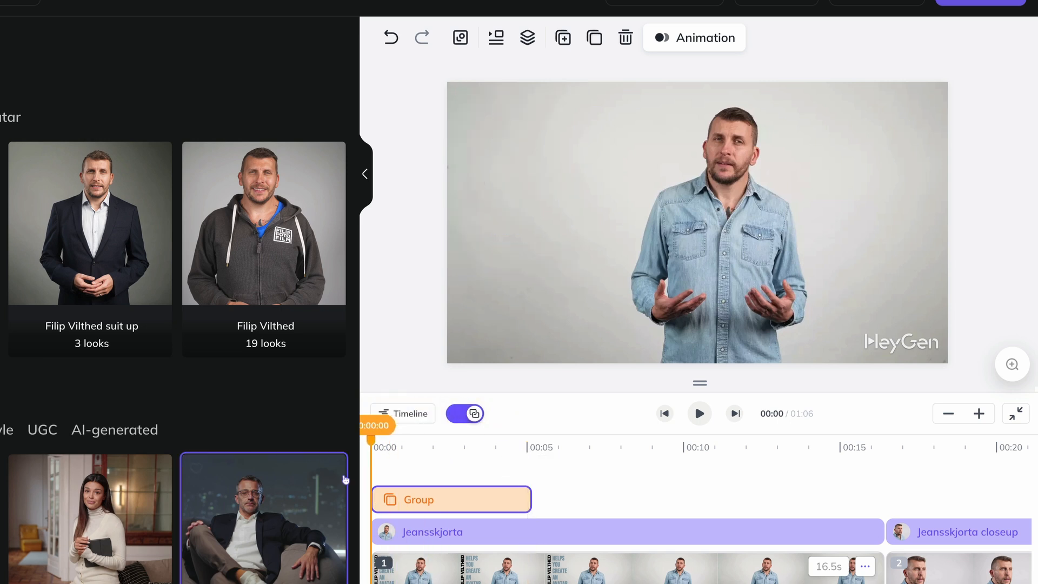
left_click(699, 414)
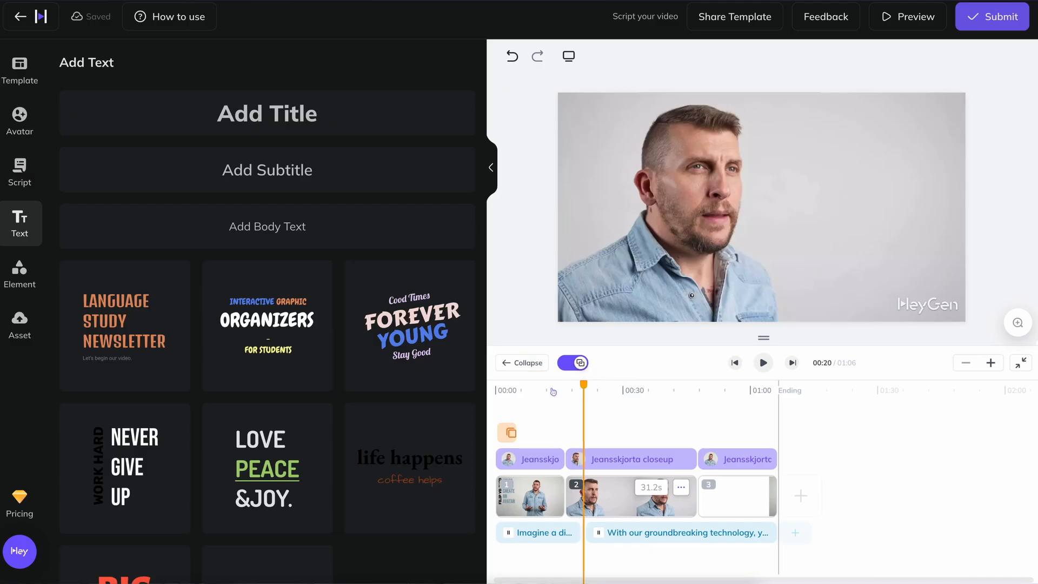
Add a title reading "Create your own Avatar!" to the second scene and set its font to Bebas Neue.
left_click(341, 125)
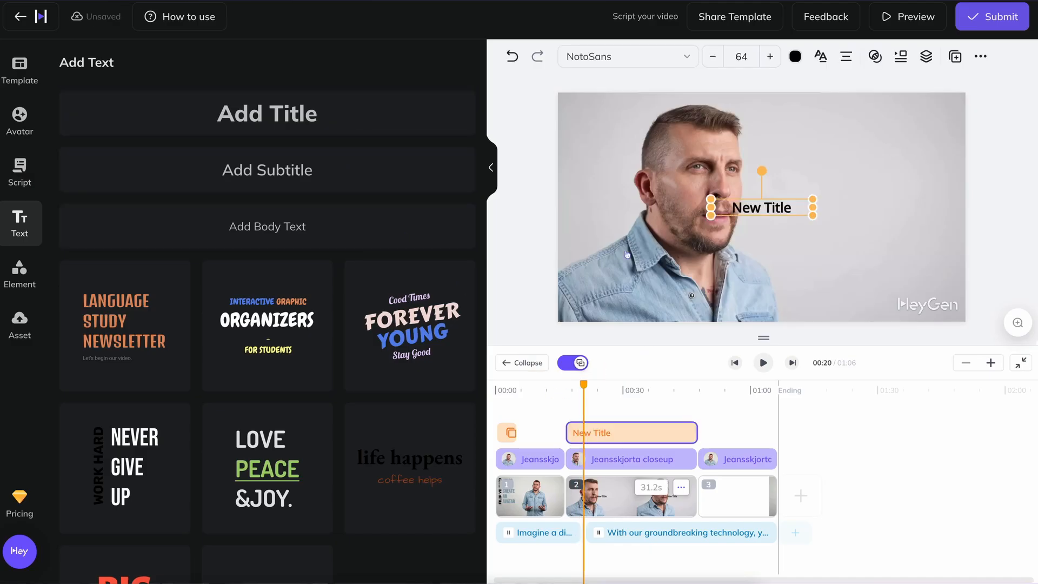
double_click(780, 213)
type("C")
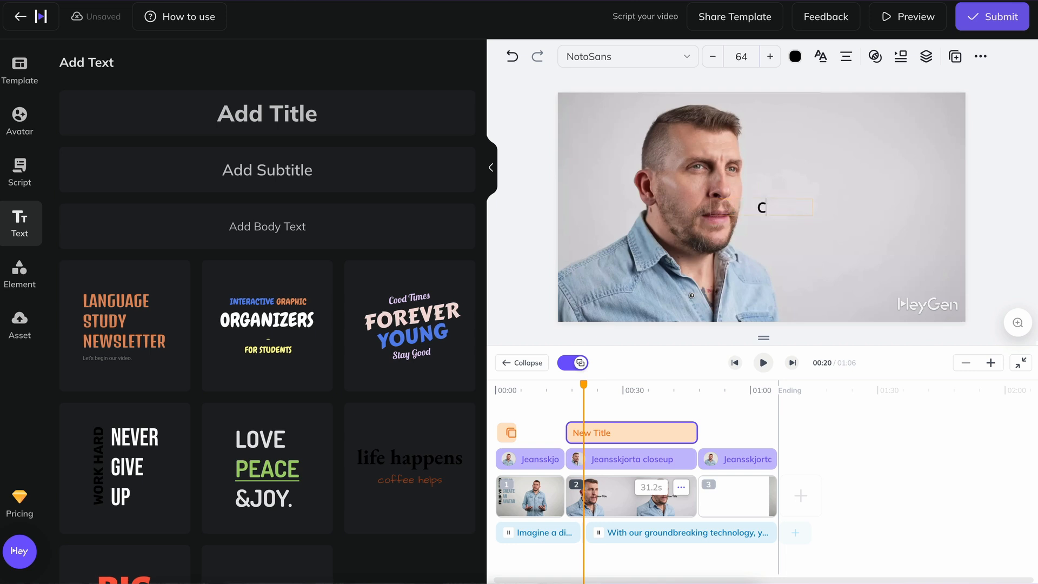
type("reate your own Avatar!")
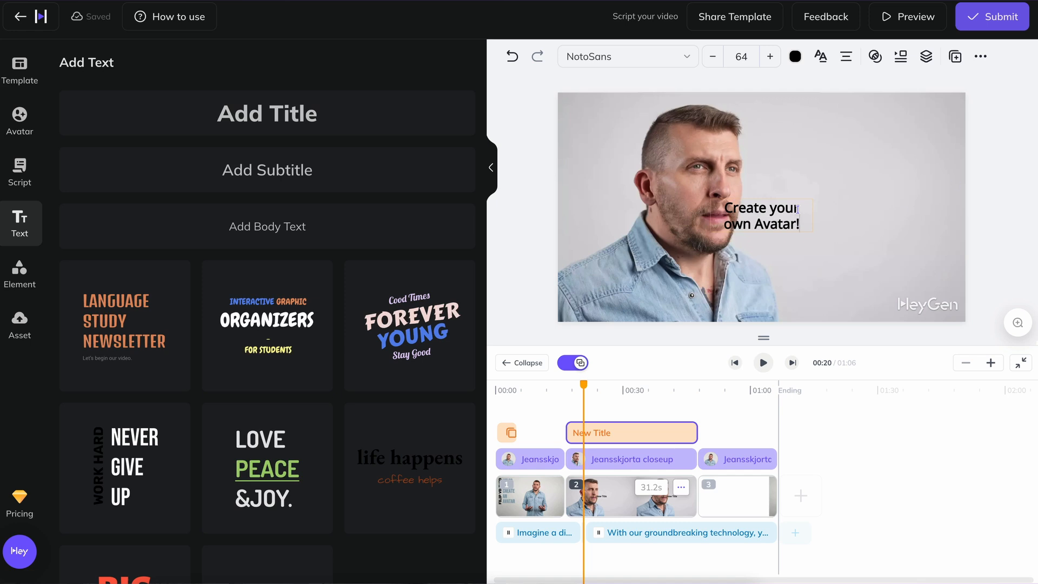
left_click(641, 56)
type("beb")
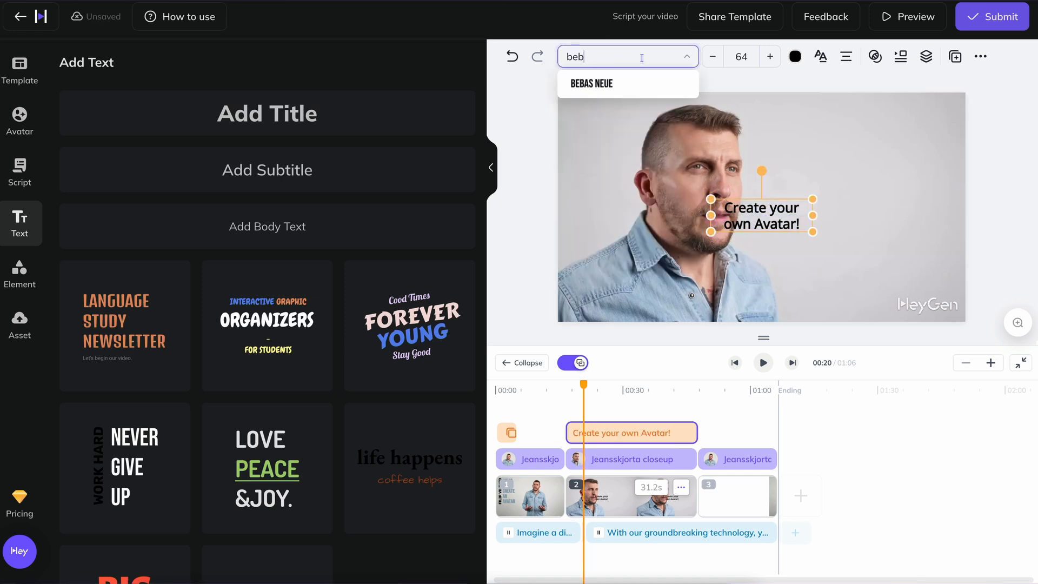
left_click(654, 83)
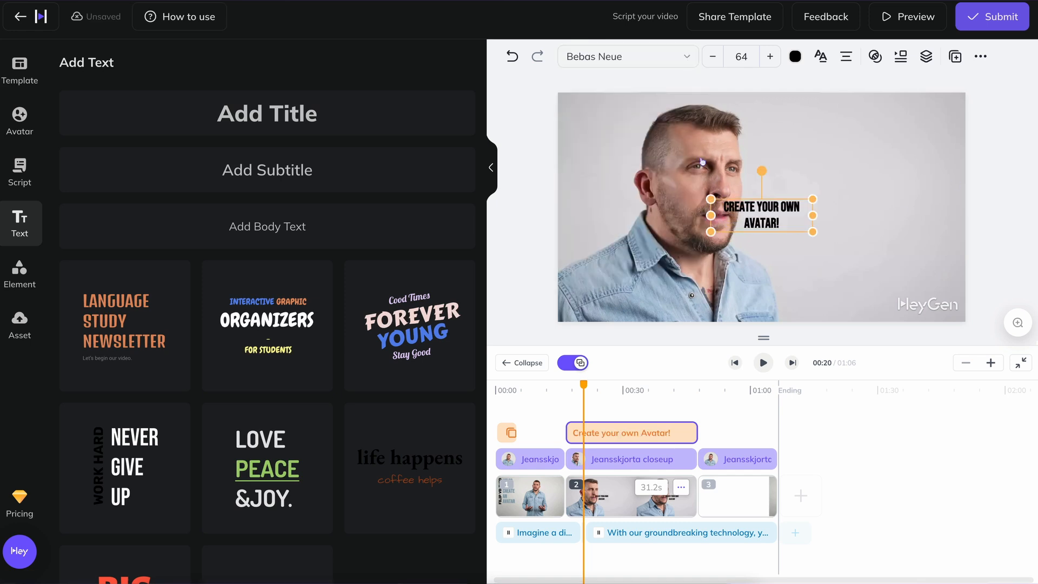
Browse the element library's frames, stickers, icons, images, videos, shapes and music.
left_click(35, 283)
left_click(66, 65)
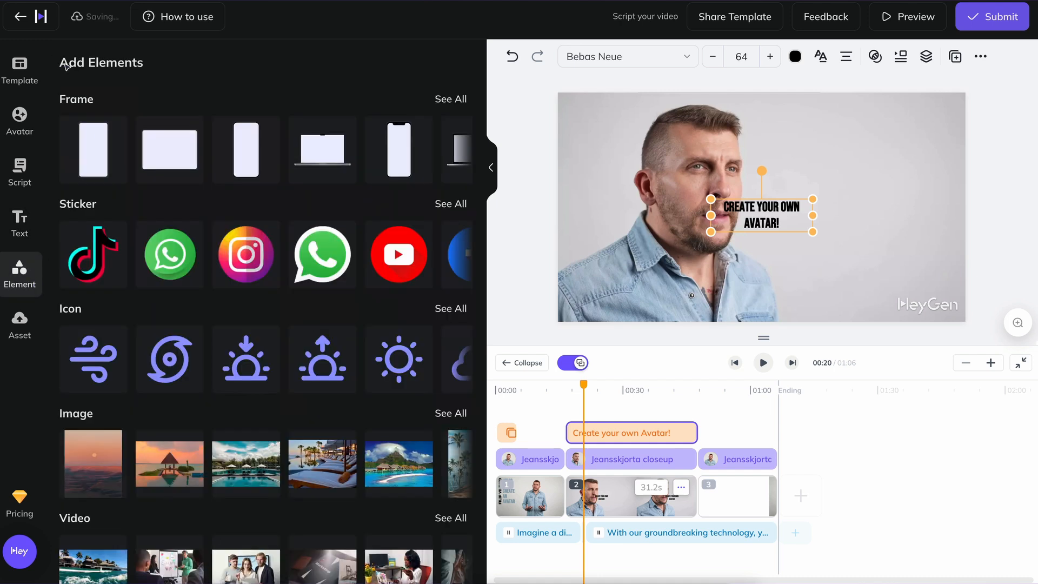
scroll(359, 330, "down", 3)
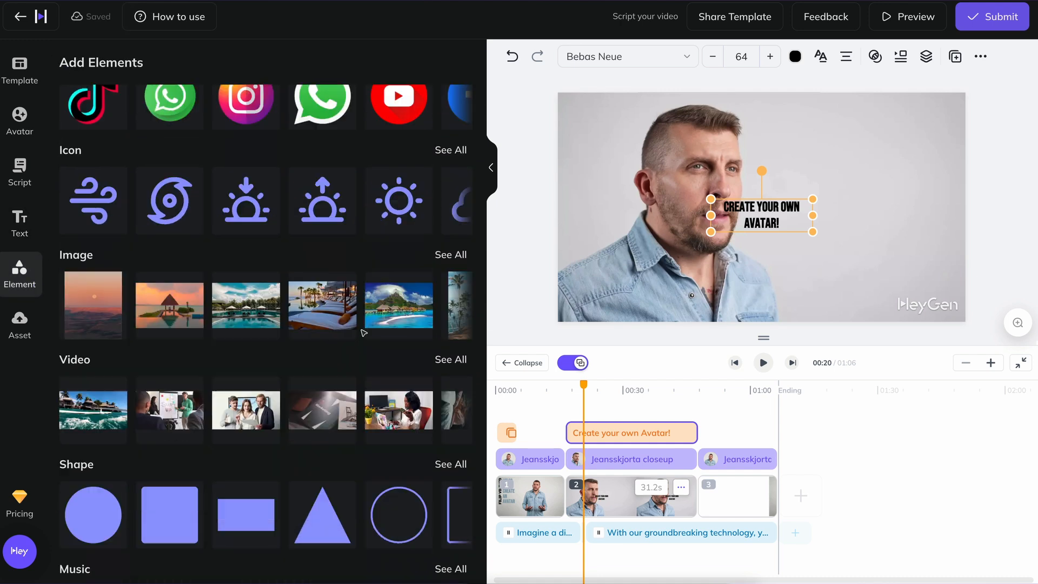
scroll(372, 325, "down", 2)
left_click(465, 323)
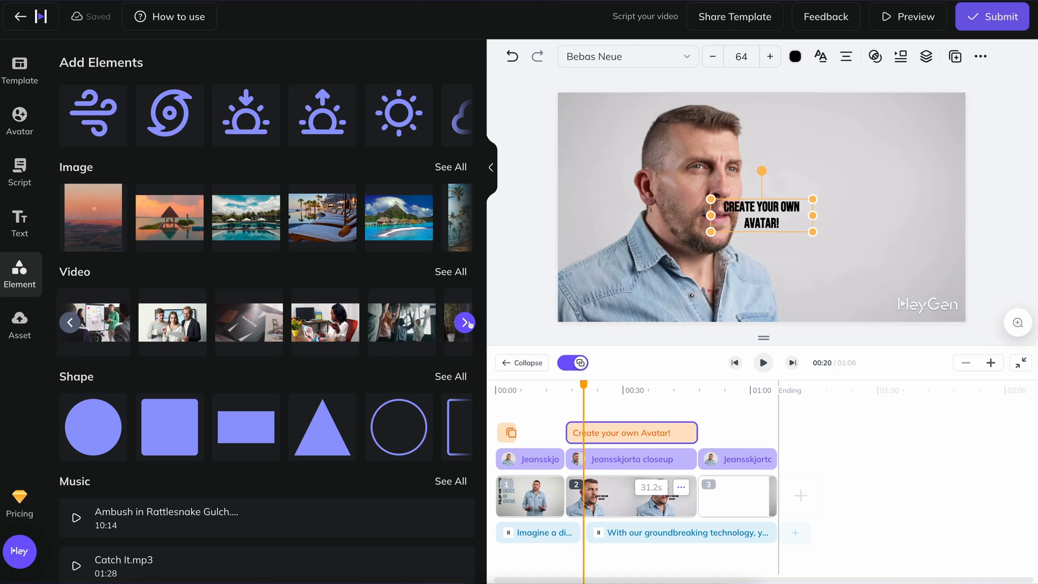
scroll(468, 323, "up", 3)
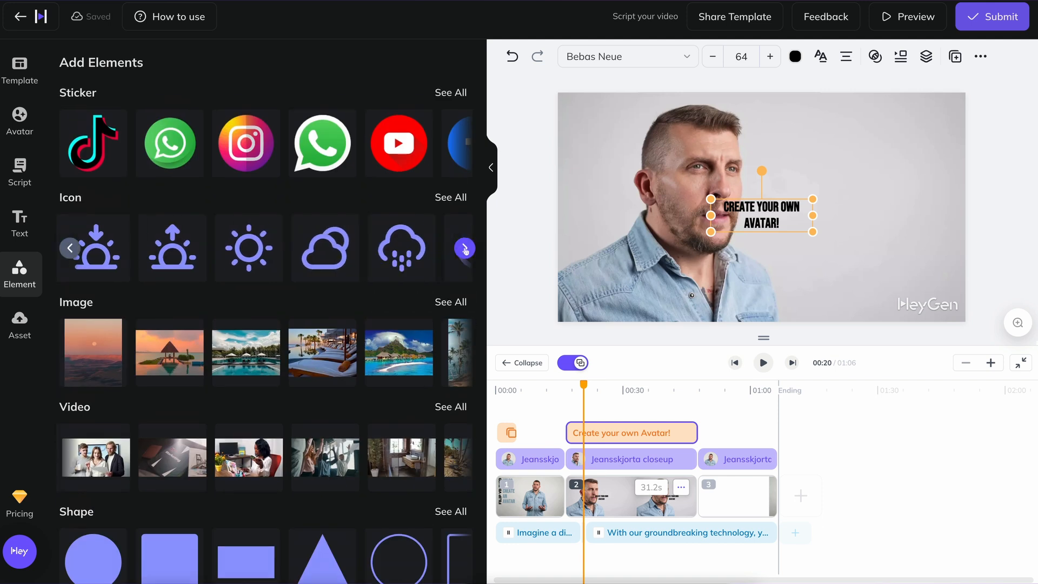
left_click(465, 352)
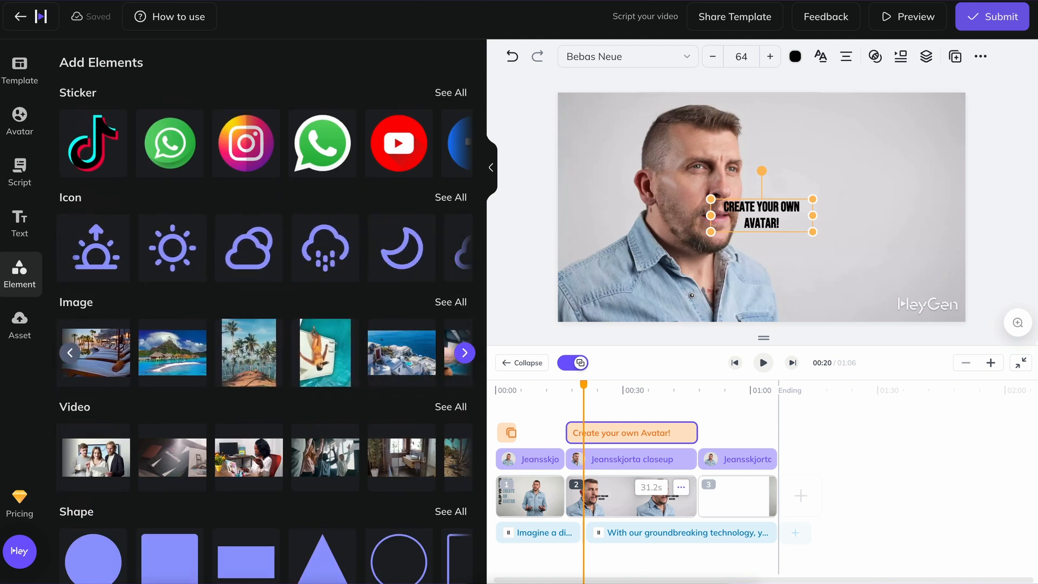
scroll(340, 232, "up", 2)
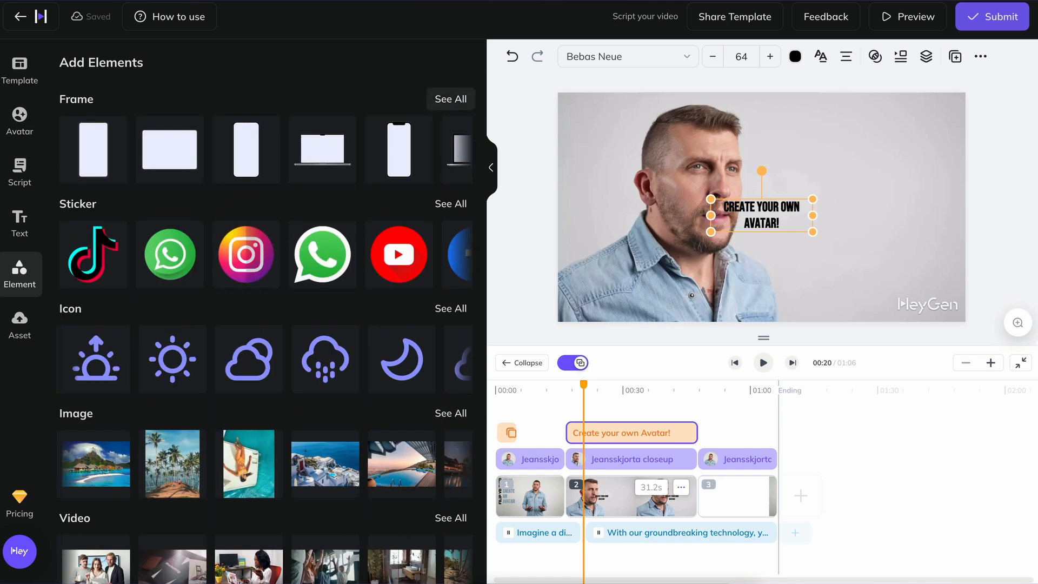
Add the rounded frame with one square corner to the second scene and move it beside the avatar's face.
left_click(449, 97)
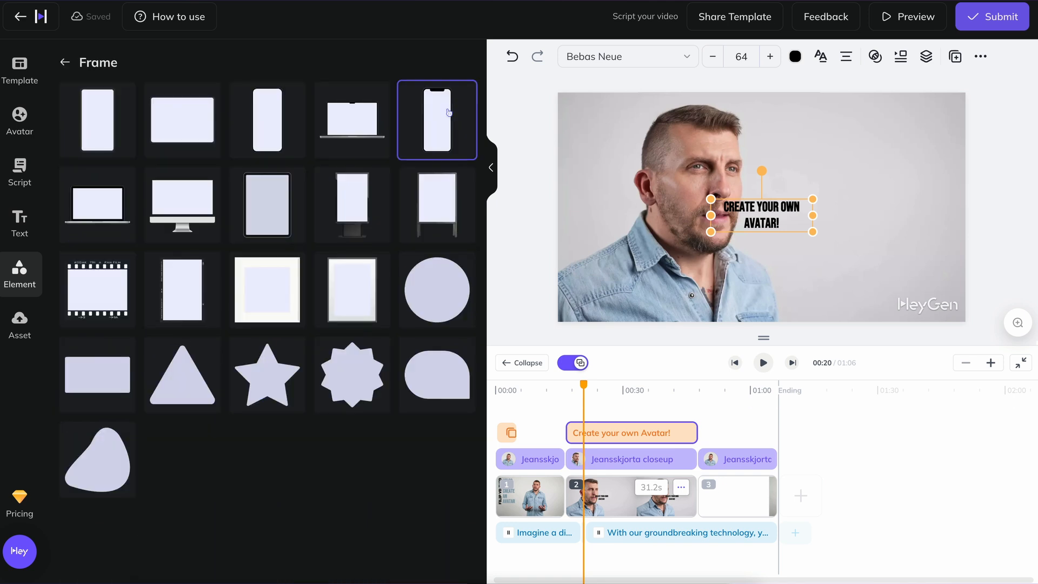
left_click(438, 385)
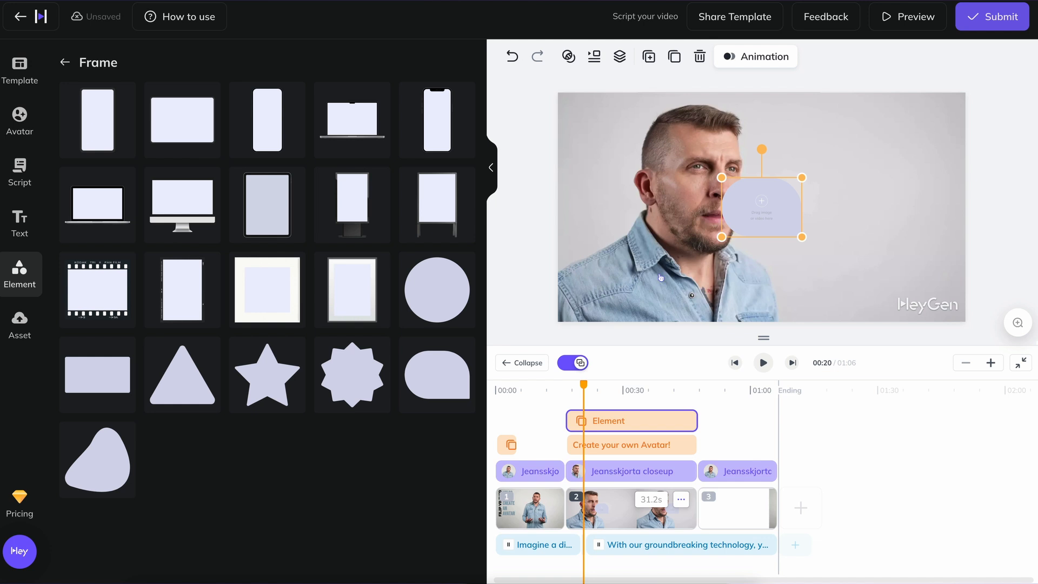
left_click_drag(796, 211, 835, 217)
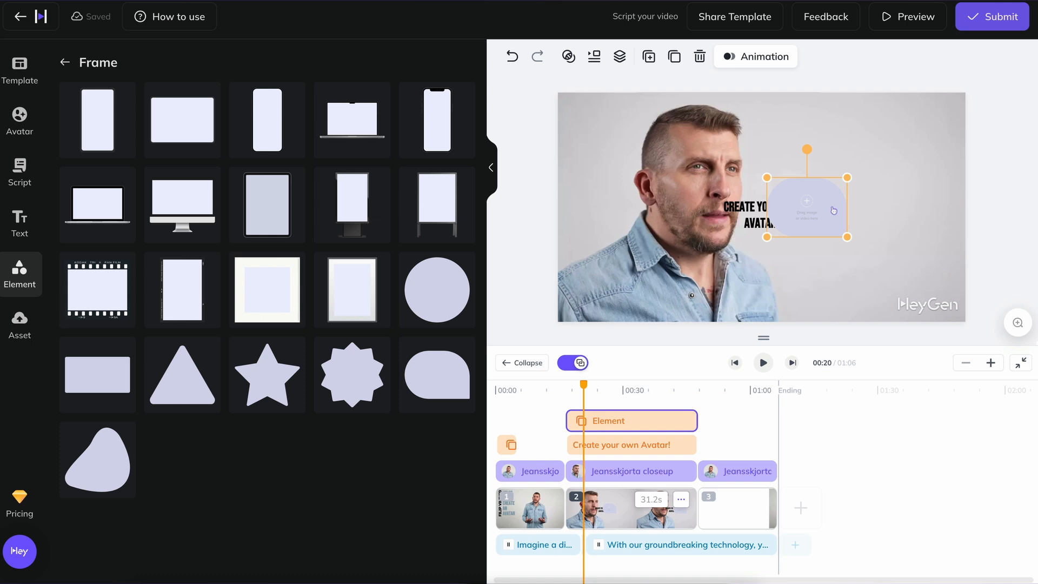
mouse_move(660, 422)
left_mouse_down()
mouse_move(660, 446)
mouse_move(659, 421)
left_mouse_up()
Bring the "Create your own Avatar!" text in front of the frame.
left_click(659, 444)
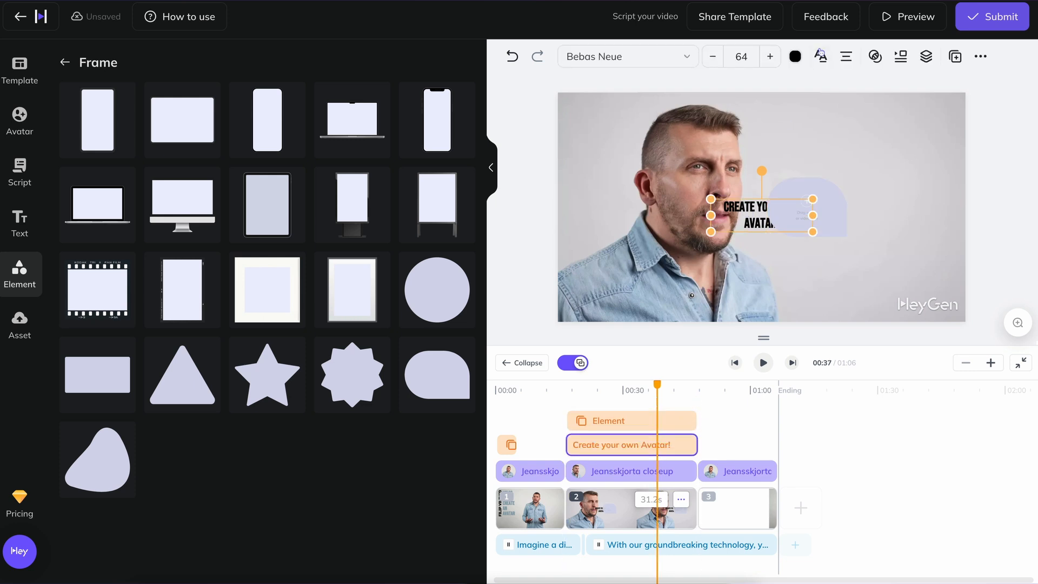
left_click(922, 56)
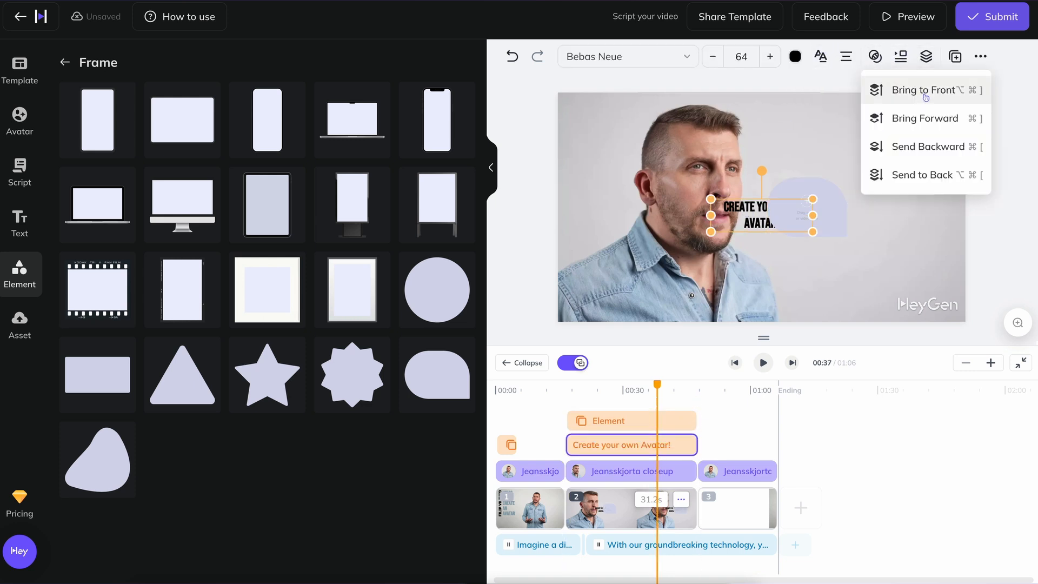
left_click(925, 92)
Enlarge the frame and the title, bringing the text to size 110, and centre the title on the frame.
left_click_drag(809, 199, 898, 214)
left_click(830, 188)
left_click(825, 210)
mouse_move(874, 185)
left_mouse_down()
mouse_move(847, 189)
mouse_move(868, 187)
left_mouse_up()
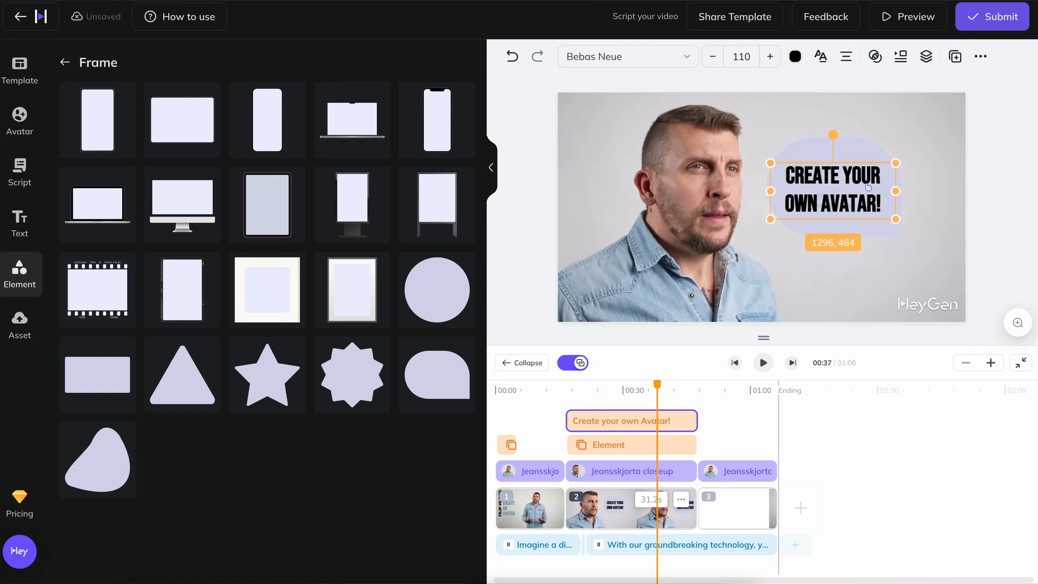
Group the title with the frame and enlarge the group to fill the empty area beside the avatar's head.
left_click(863, 152)
left_click(575, 56)
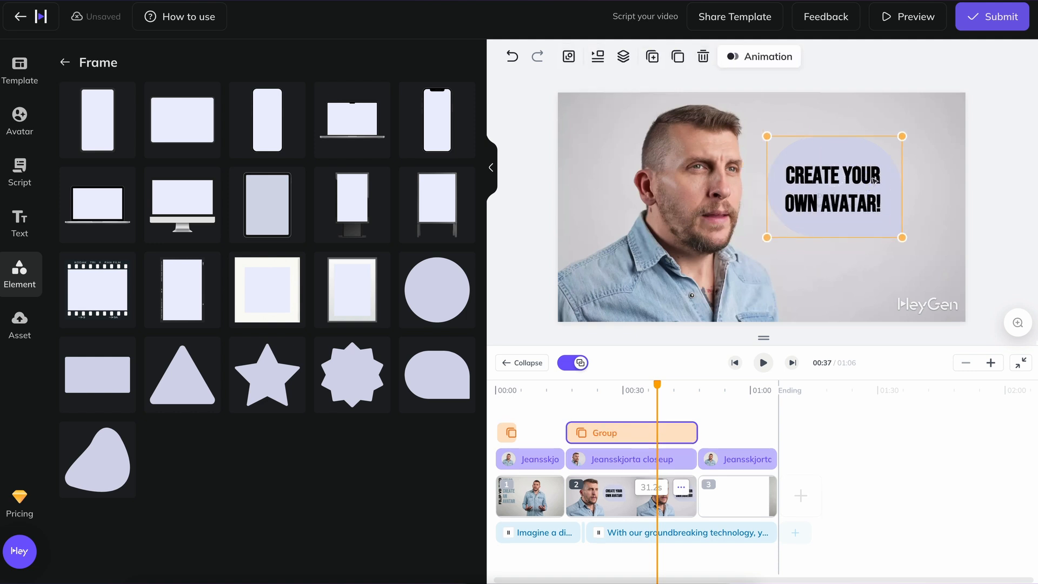
left_click_drag(901, 137, 954, 97)
Set enter and leave animations for the title and frame group.
left_click(759, 56)
left_click(778, 114)
left_click(740, 193)
left_click(747, 122)
left_click(771, 195)
Trim the title group's clip to run from about 20 to 28 seconds and play that section.
left_click_drag(569, 433, 584, 432)
left_click_drag(694, 432, 610, 436)
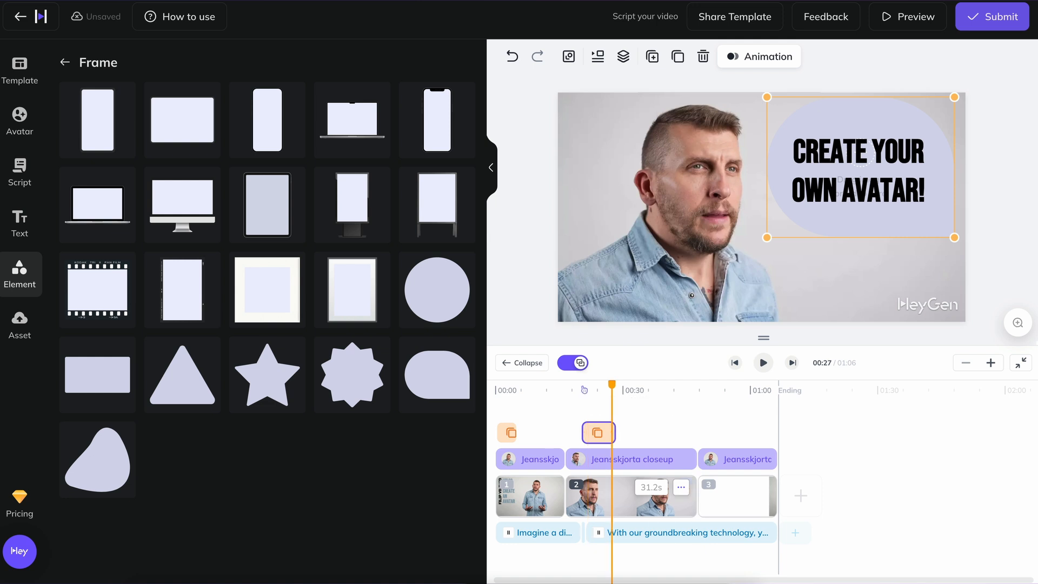
left_click(579, 392)
key("space")
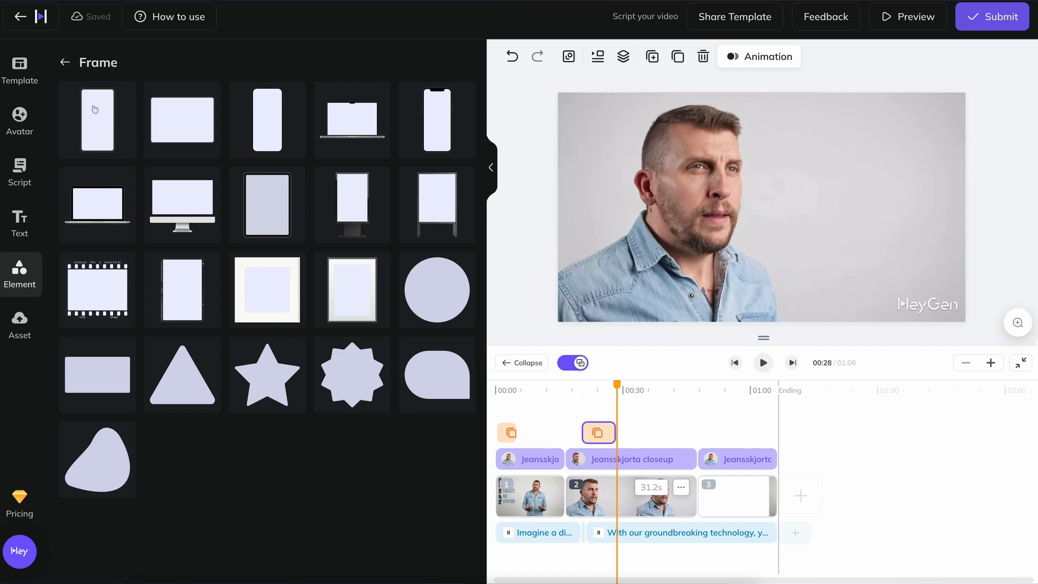
Add the music track Friendly.mp3 and extend it over the whole video, from the start to the ending.
left_click(65, 63)
scroll(259, 324, "down", 6)
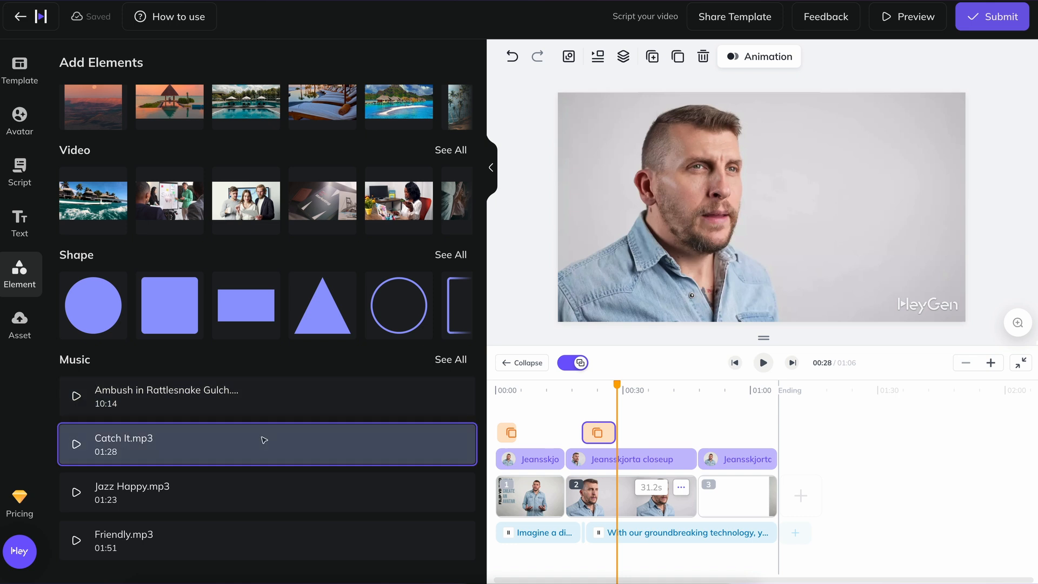
left_click(280, 533)
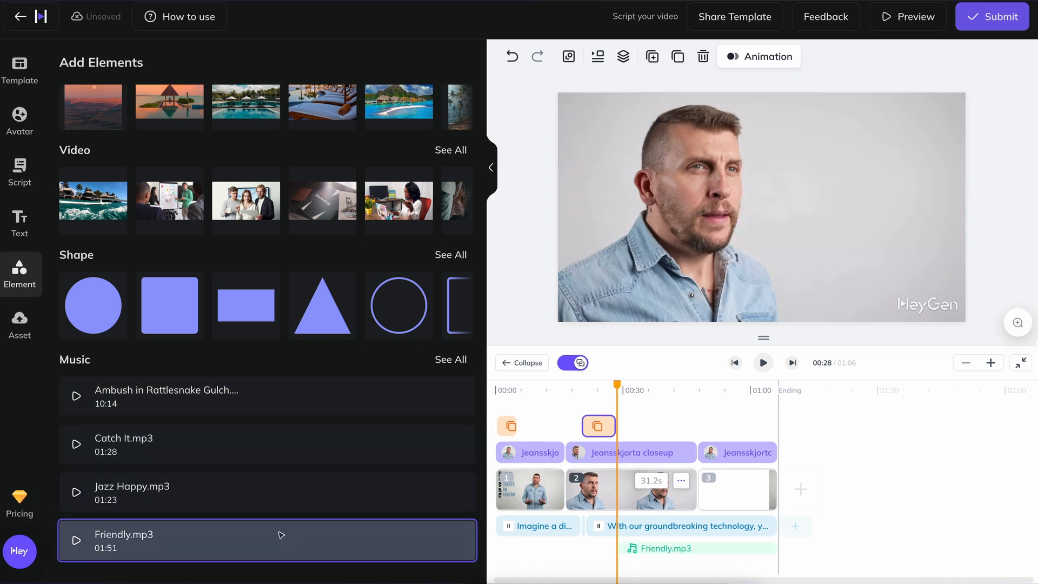
left_click_drag(667, 551, 523, 552)
left_click_drag(653, 548, 772, 549)
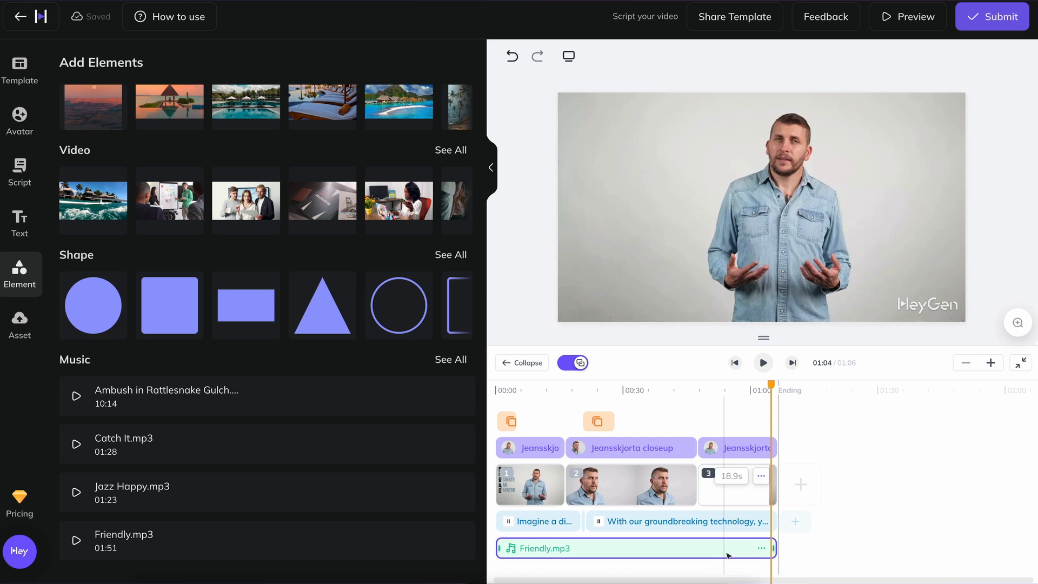
Set the volume of the Friendly.mp3 track to 22%.
left_click(761, 549)
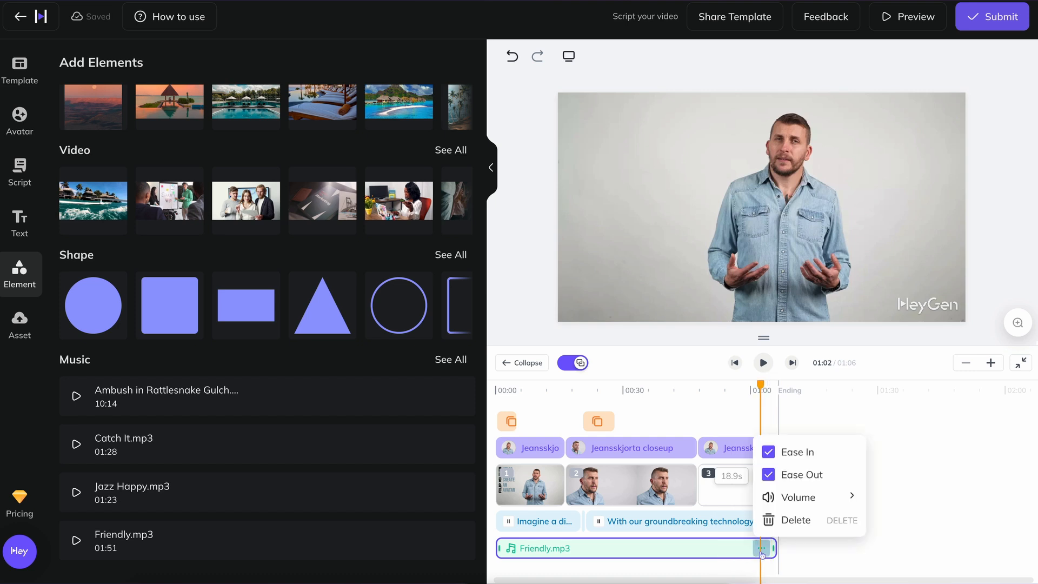
mouse_move(804, 500)
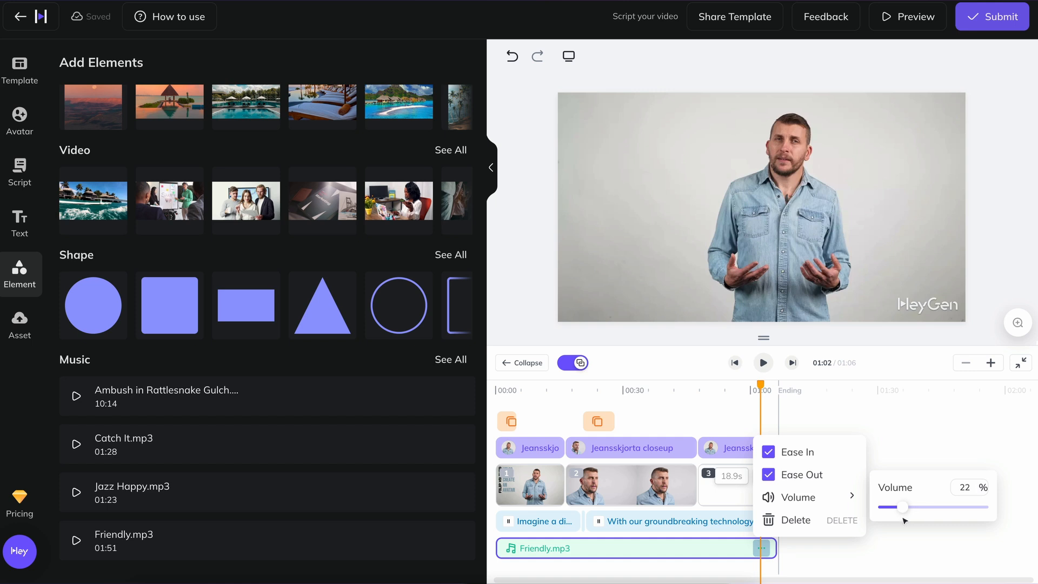
left_click_drag(901, 519, 902, 520)
Play the video from about 34 seconds to check the music level, and reopen the music track's options.
left_click(645, 397)
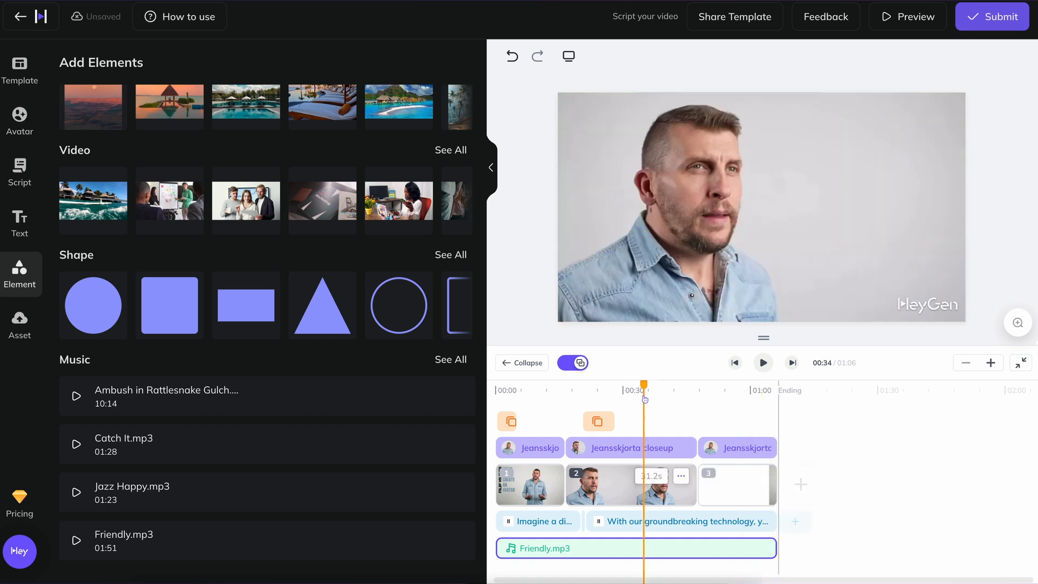
key("space")
left_click(761, 549)
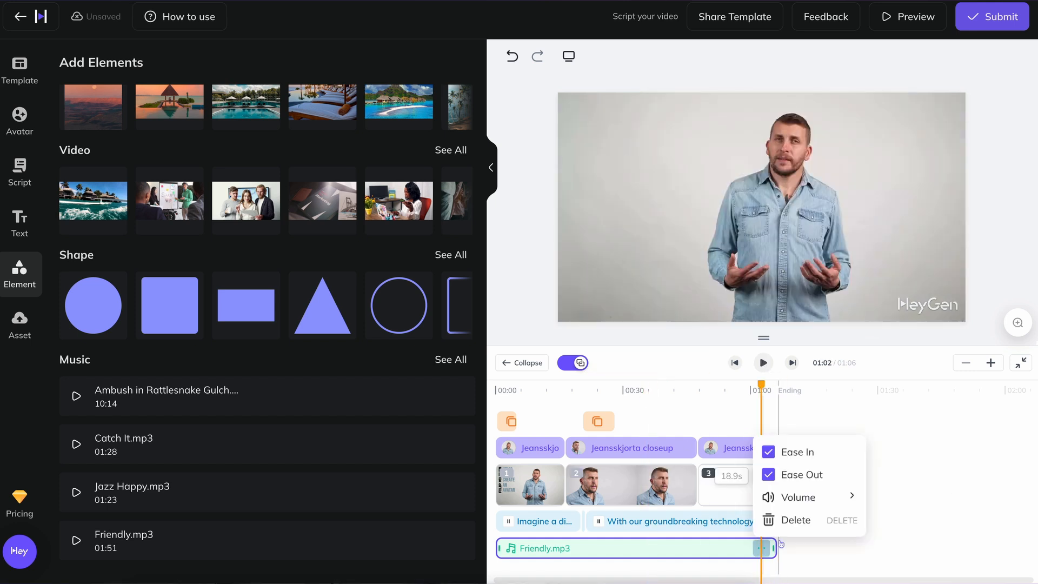